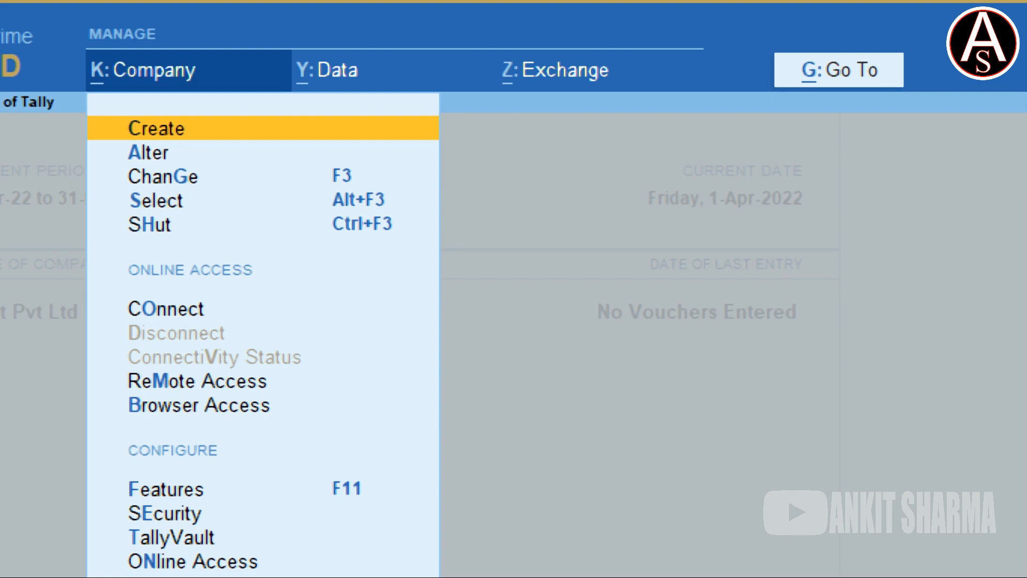
Step: Shut the open company Ankit Pvt Ltd and start creating a new company
{"action": "key", "text": "h"}
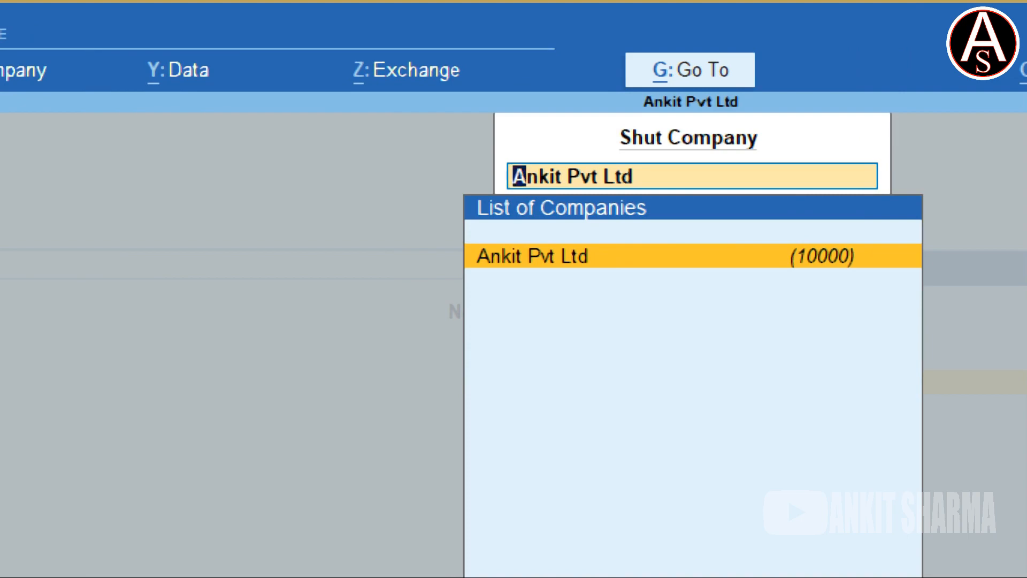
{"action": "key", "text": "Return"}
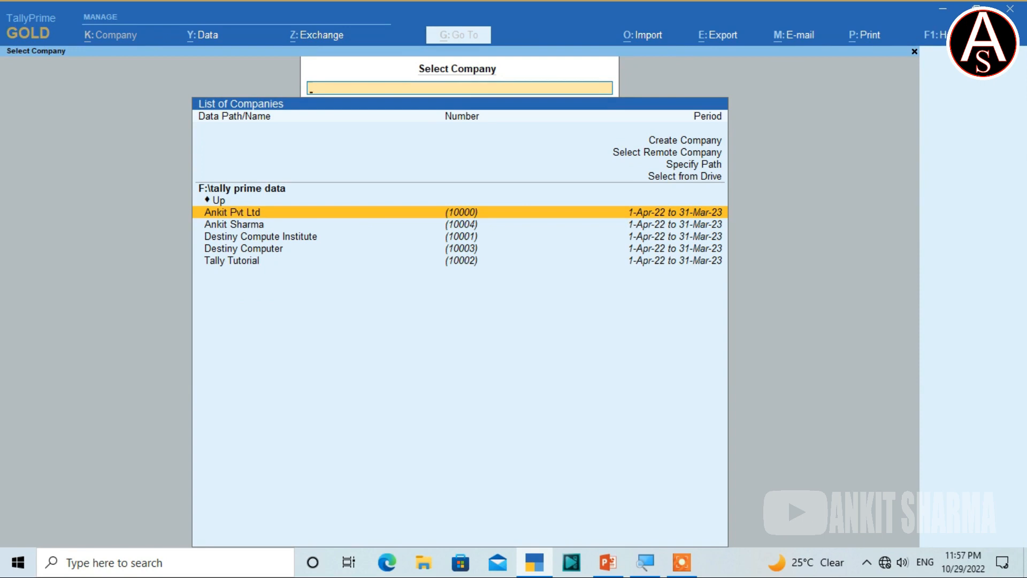
{"action": "key", "text": "Up"}
{"action": "key", "text": "Up"}
{"action": "key", "text": "Up"}
{"action": "key", "text": "Up"}
{"action": "key", "text": "Up"}
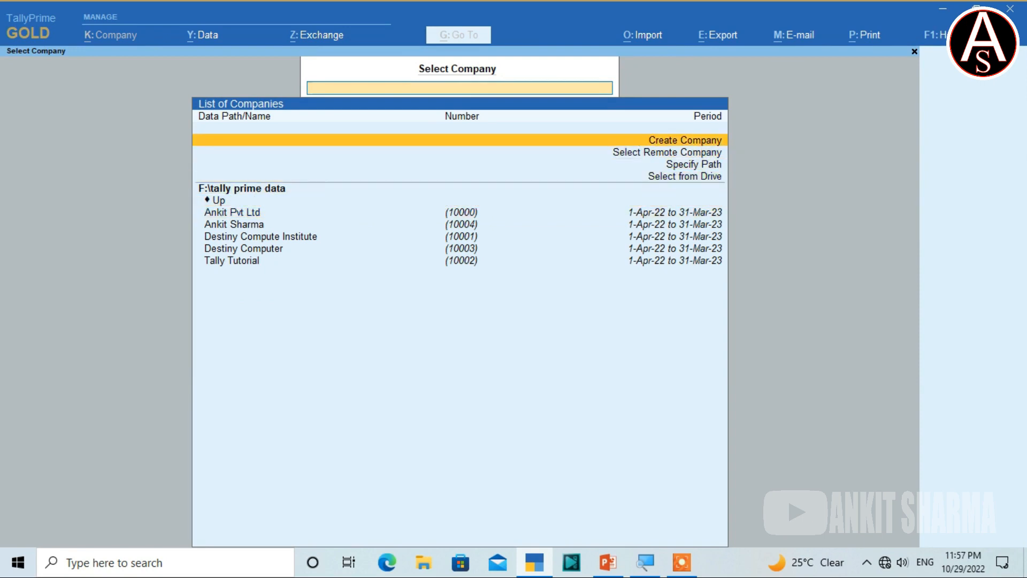
{"action": "key", "text": "Return"}
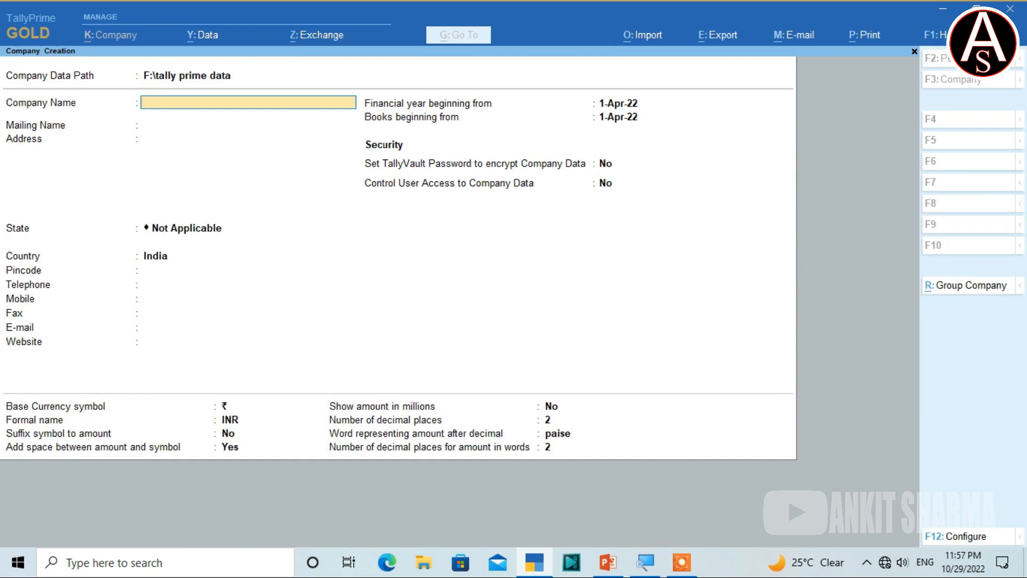
Step: Create the company Aman Co. with India as its country and Bihar as its state, leaving the remaining details at their defaults
{"action": "type", "text": "Aman Co"}
{"action": "key", "text": "Return"}
{"action": "key", "text": "Return"}
{"action": "key", "text": "Return"}
{"action": "key", "text": "Return"}
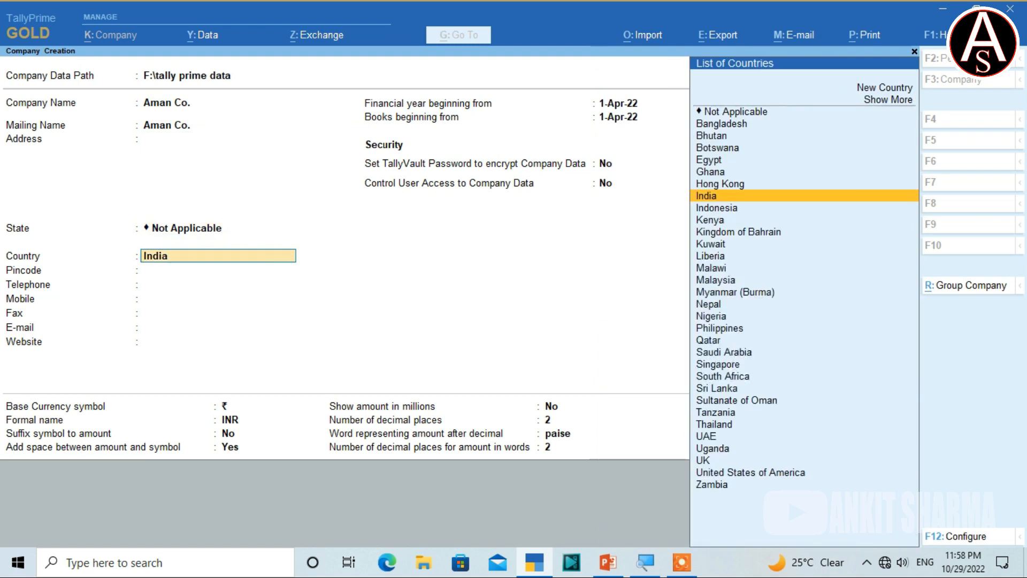
{"action": "key", "text": "Return"}
{"action": "type", "text": "Bi"}
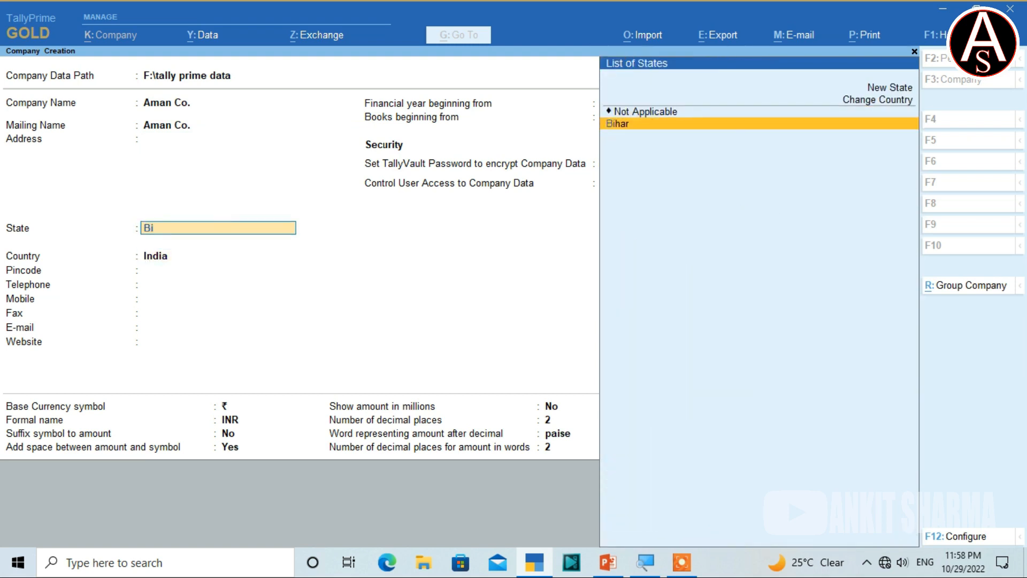
{"action": "key", "text": "Return"}
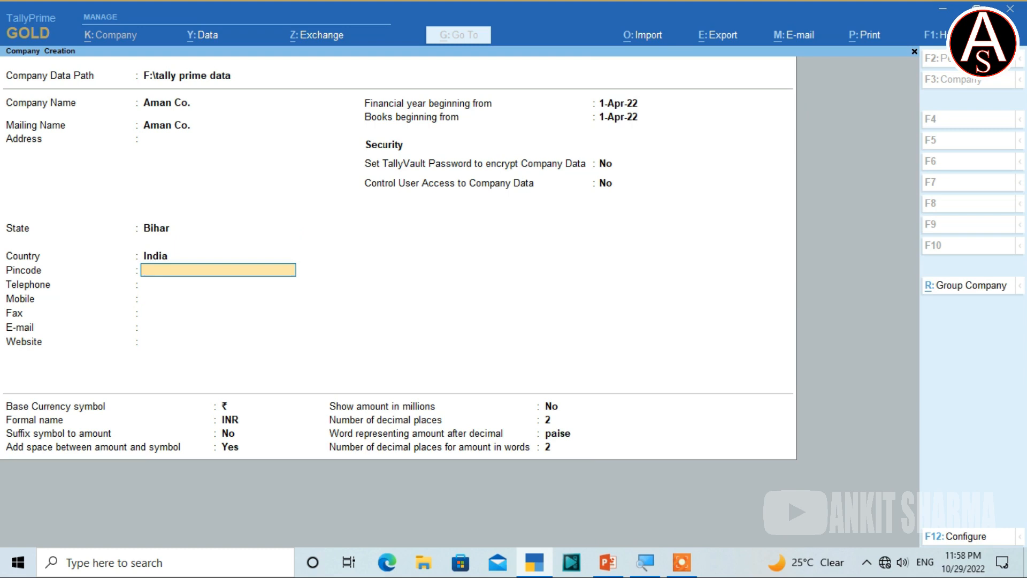
{"action": "key", "text": "ctrl"}
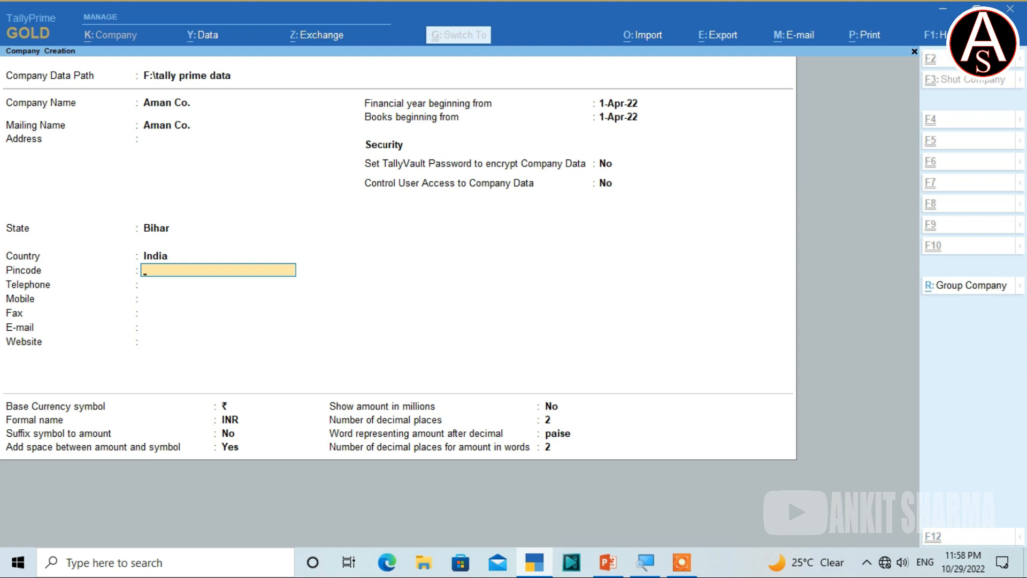
{"action": "key", "text": "ctrl+a"}
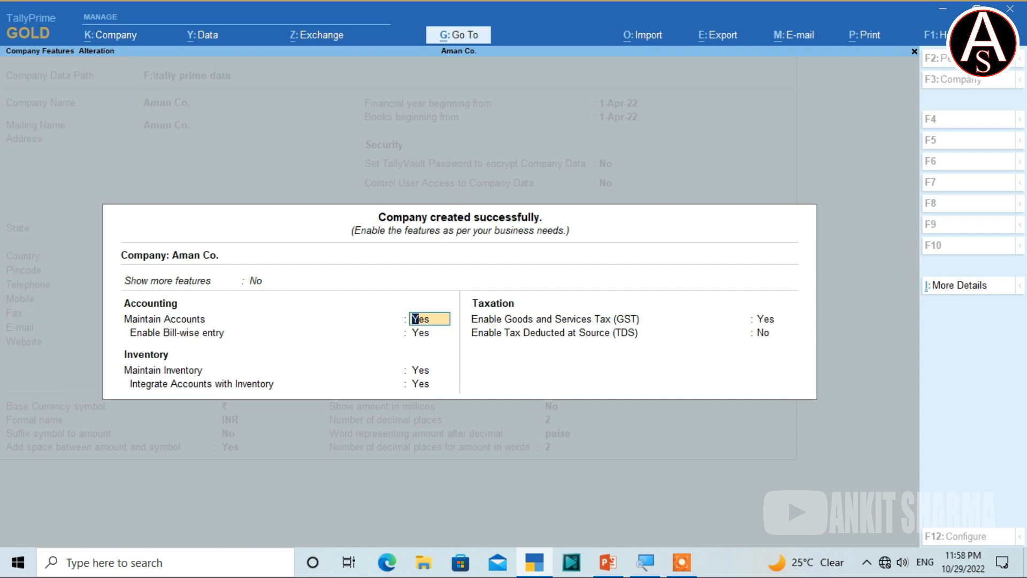
Step: Set Enable Goods and Services Tax (GST) to No in the new company's features and save them
{"action": "key", "text": "Return"}
{"action": "key", "text": "Return"}
{"action": "key", "text": "Return"}
{"action": "key", "text": "Return"}
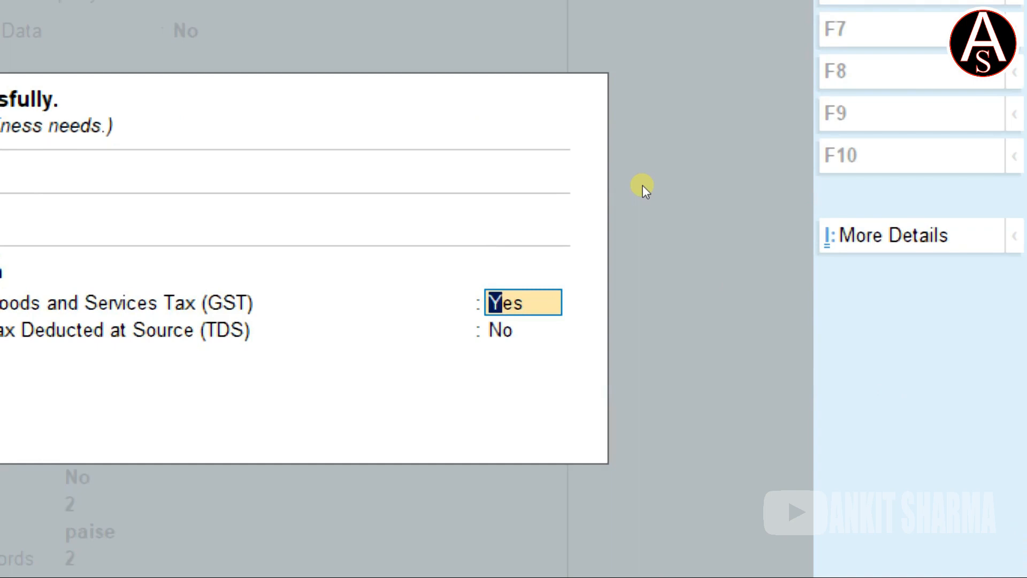
{"action": "type", "text": "no"}
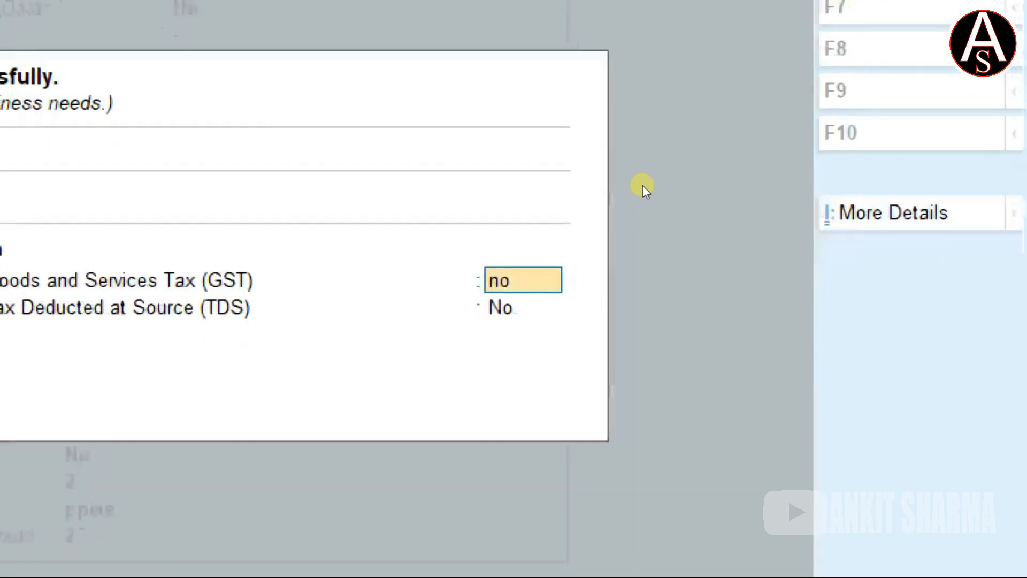
{"action": "key", "text": "Return"}
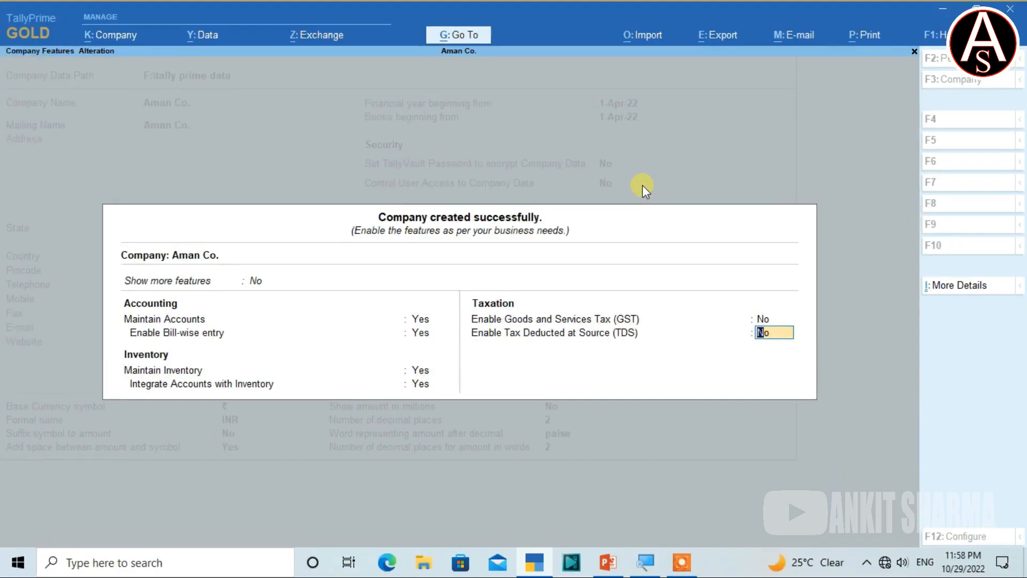
{"action": "key", "text": "ctrl"}
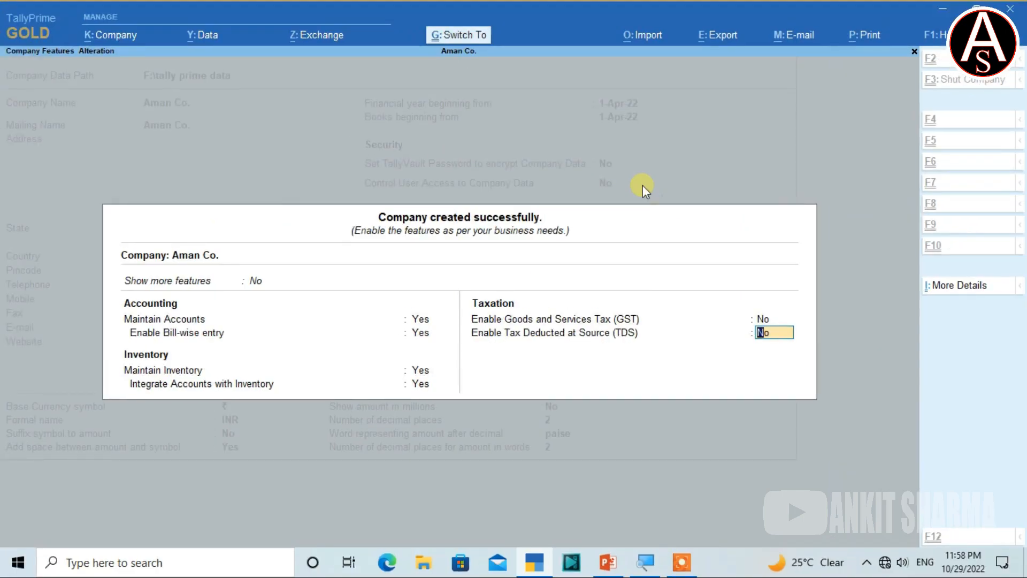
{"action": "key", "text": "ctrl+a"}
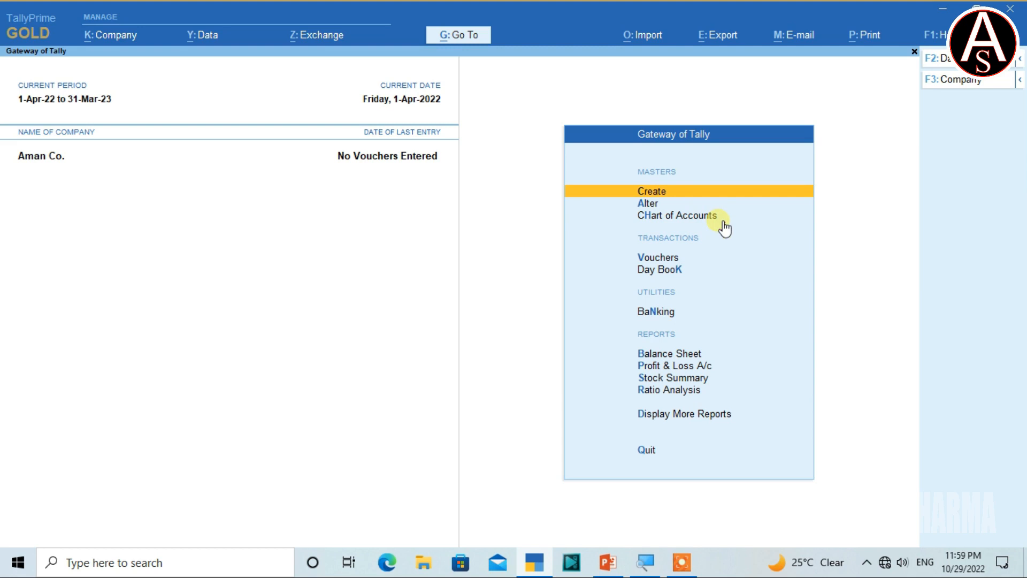
Step: Open accounting voucher creation for Aman Co
{"action": "key", "text": "Down"}
{"action": "key", "text": "Down"}
{"action": "key", "text": "Down"}
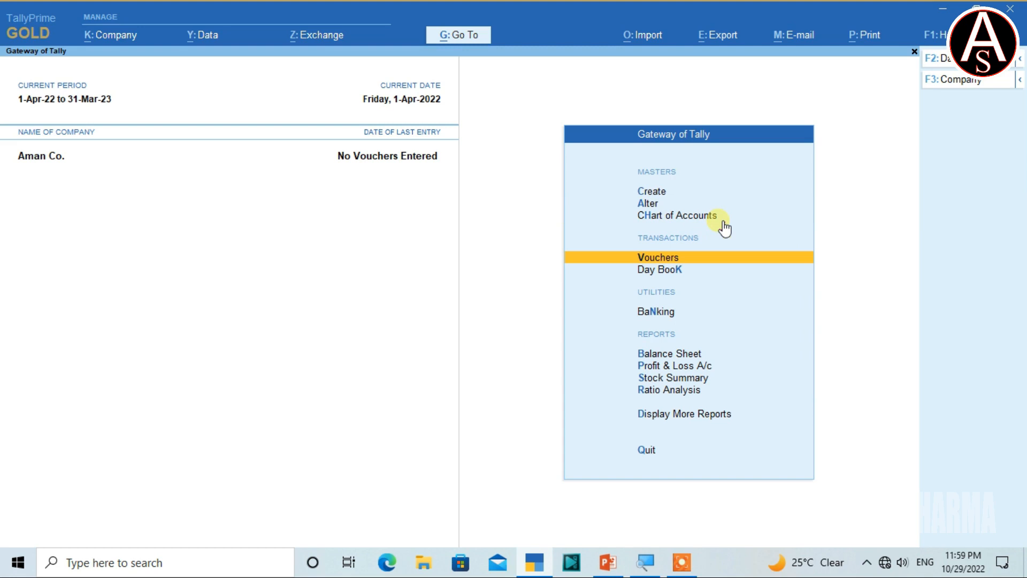
{"action": "key", "text": "Return"}
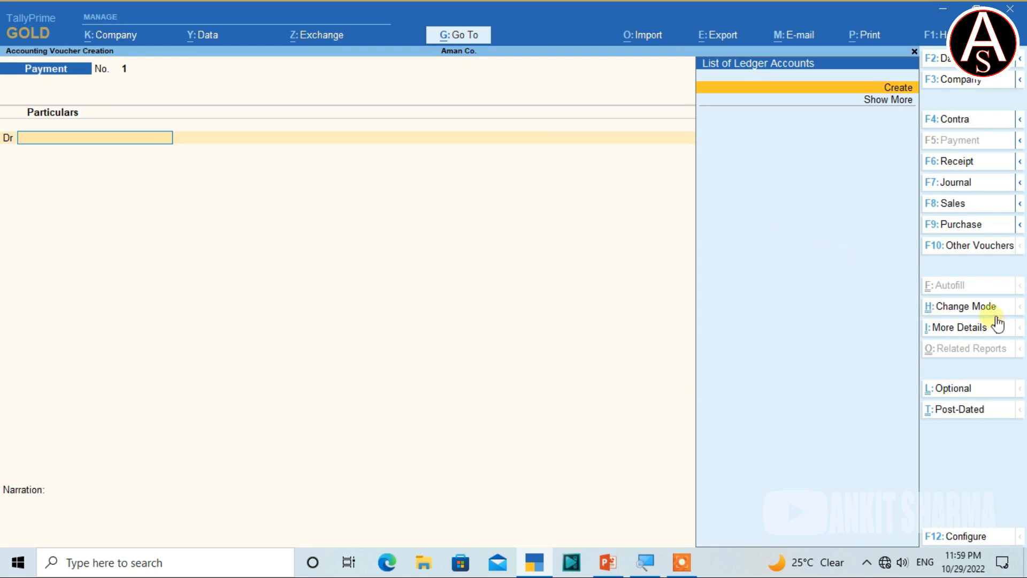
Step: Switch the payment voucher to Single Entry mode
{"action": "left_click", "coordinate": [983, 305]}
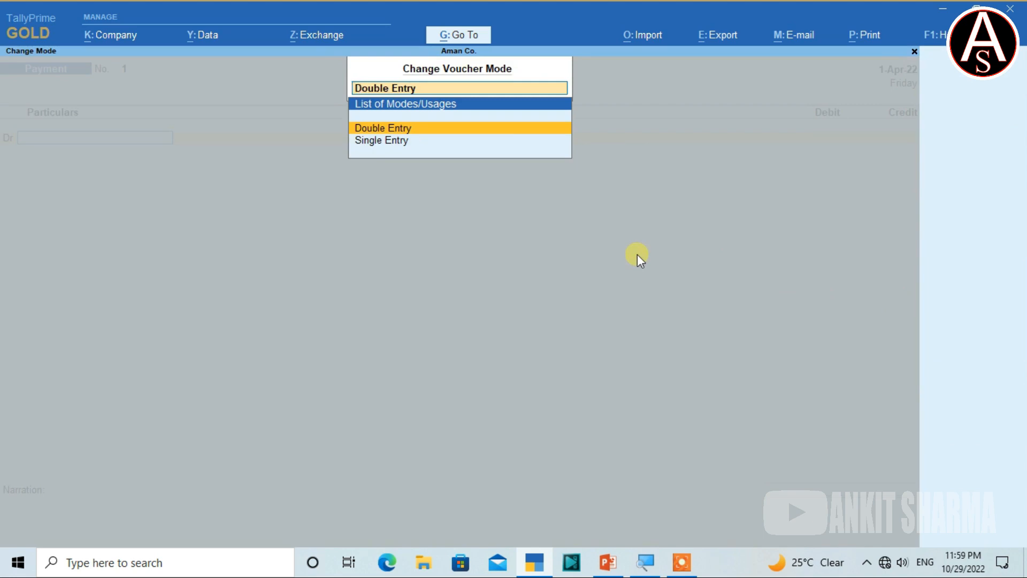
{"action": "key", "text": "Down"}
{"action": "key", "text": "Return"}
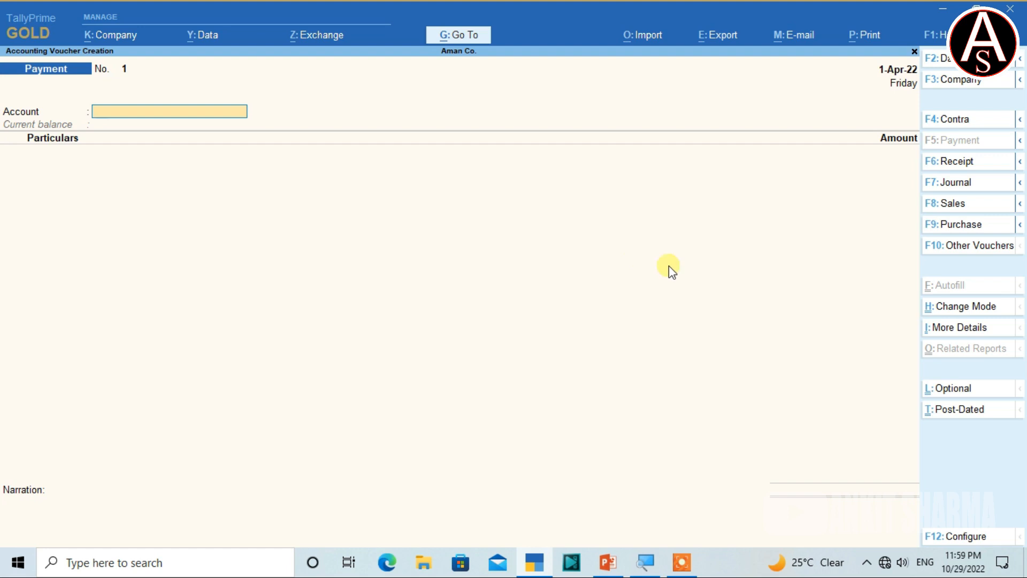
Step: Change to a receipt voucher and set its entry mode to Double Entry
{"action": "left_click", "coordinate": [946, 166]}
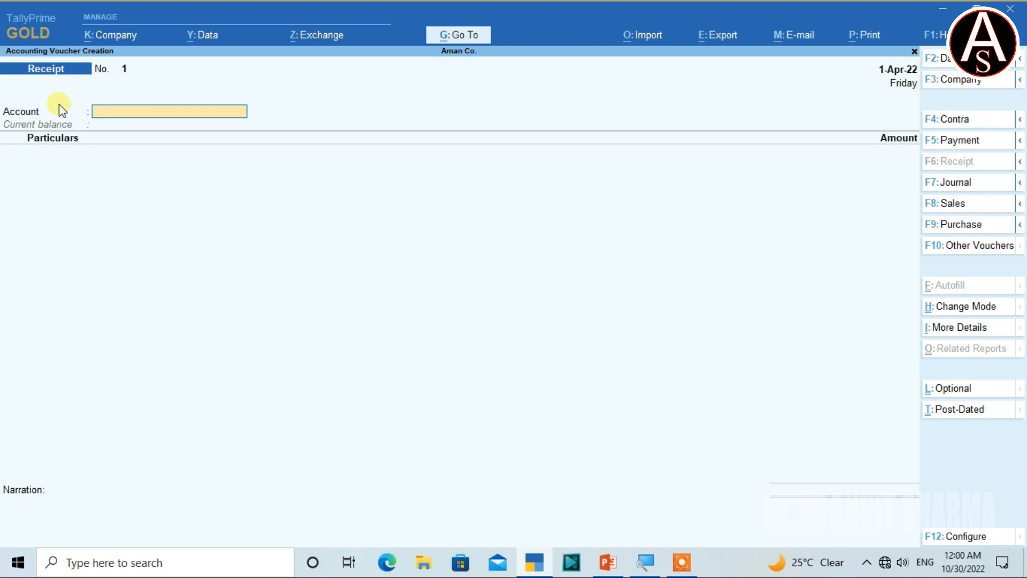
{"action": "key", "text": "ctrl+h"}
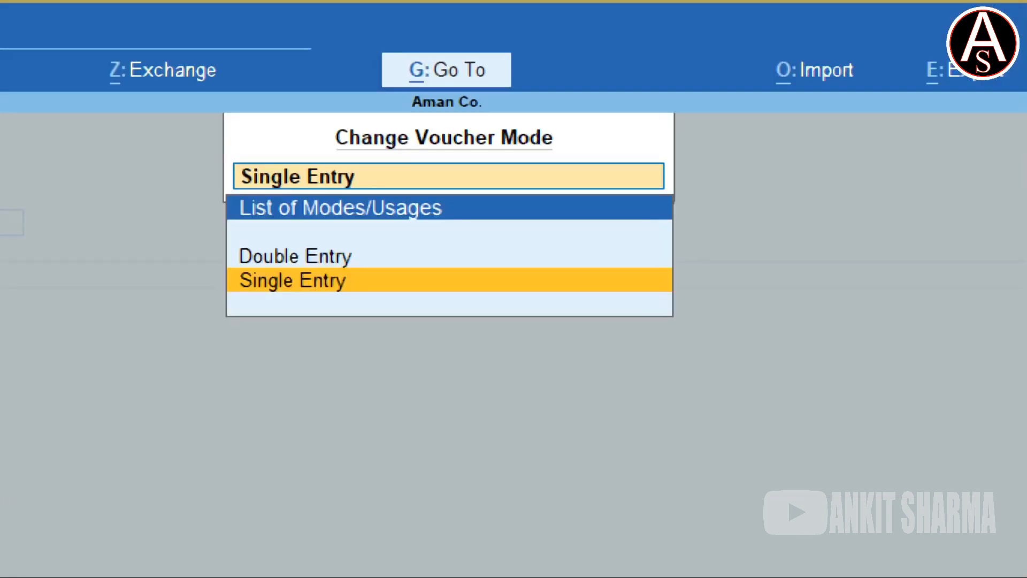
{"action": "key", "text": "Up"}
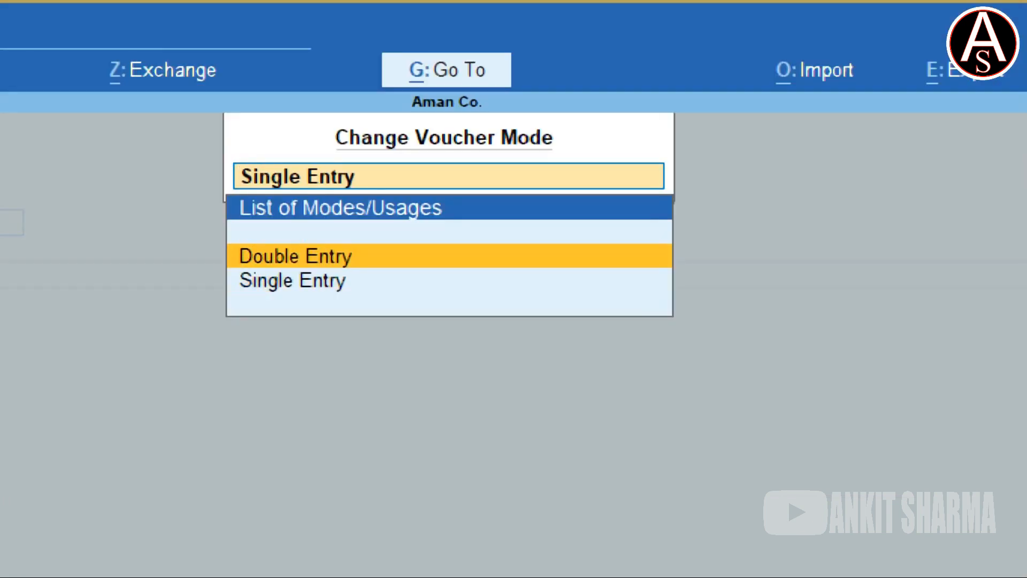
{"action": "key", "text": "Return"}
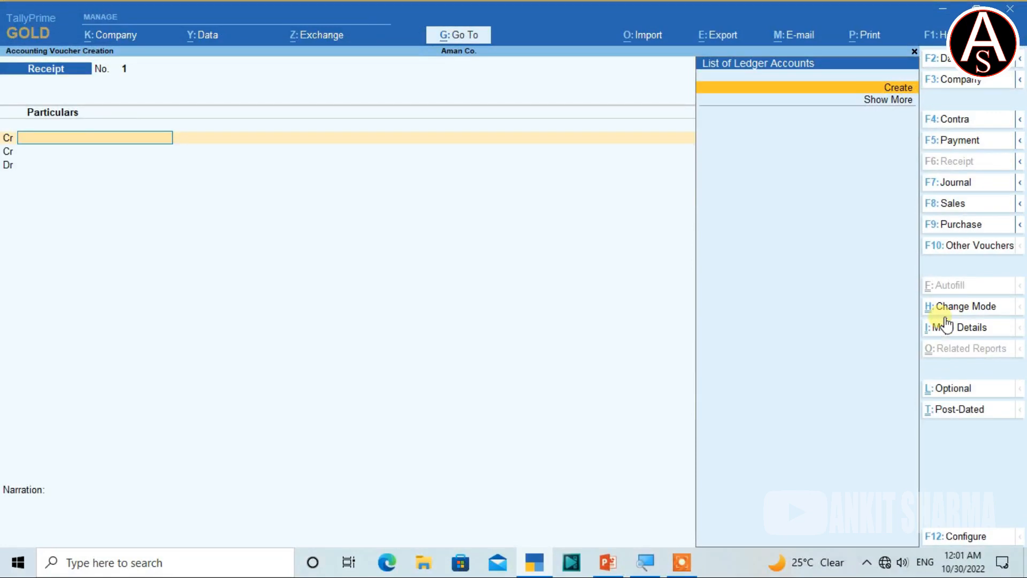
{"action": "key", "text": "ctrl+h"}
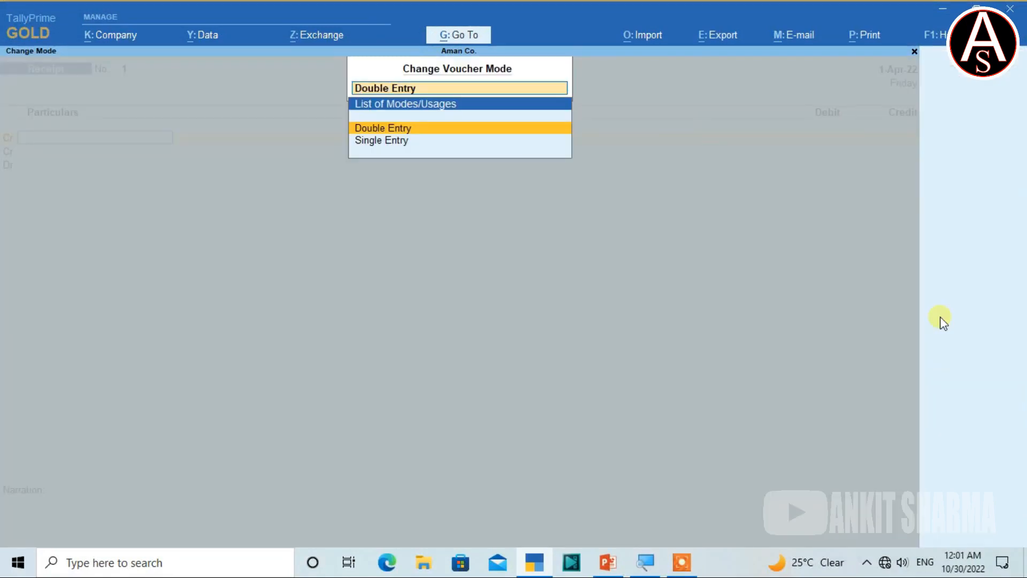
{"action": "key", "text": "BackSpace"}
{"action": "key", "text": "Return"}
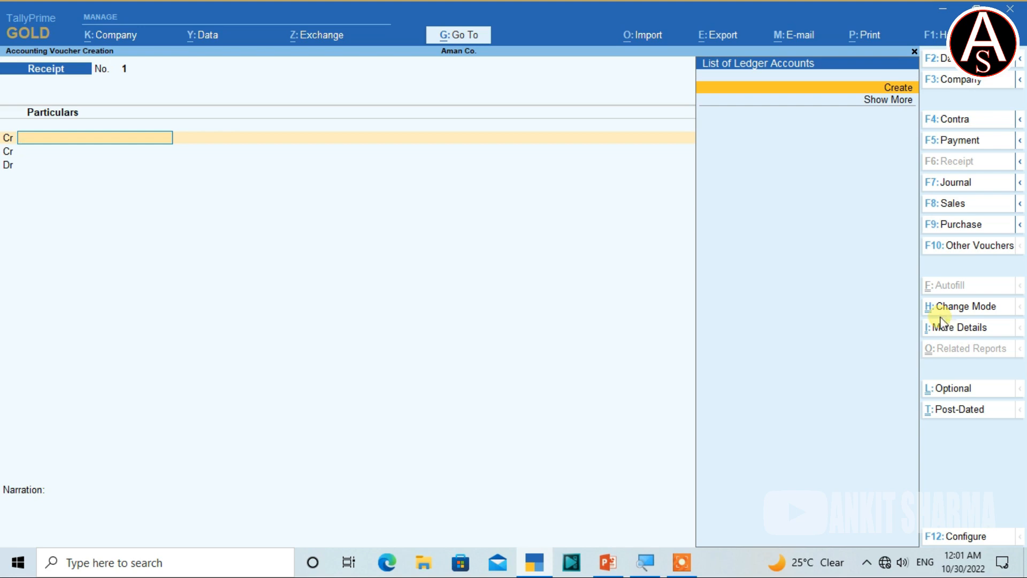
Step: Set the voucher configuration option Use Cr/Dr instead of To/By during voucher entry to No and save
{"action": "key", "text": "F12"}
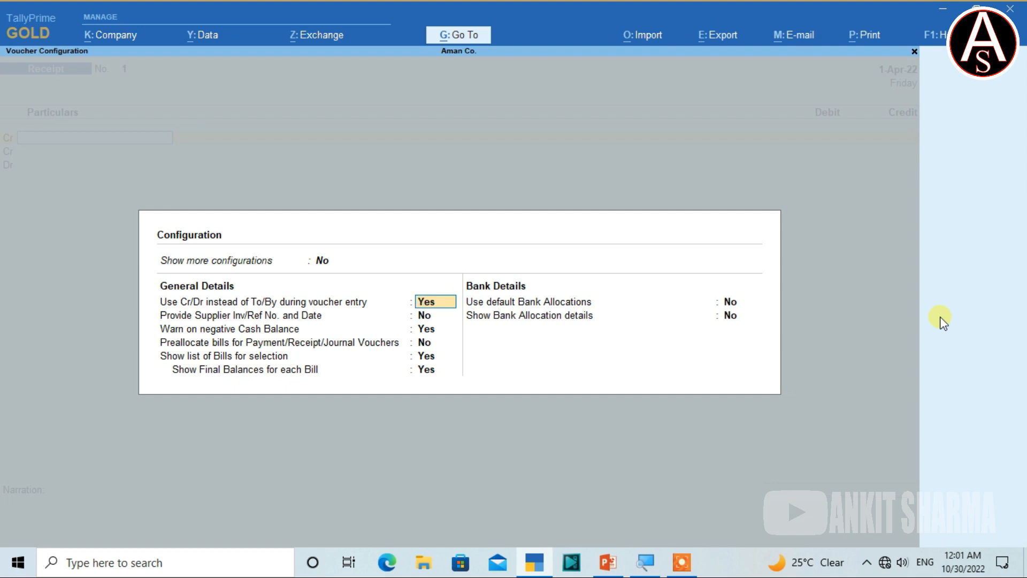
{"action": "type", "text": "n"}
{"action": "key", "text": "Return"}
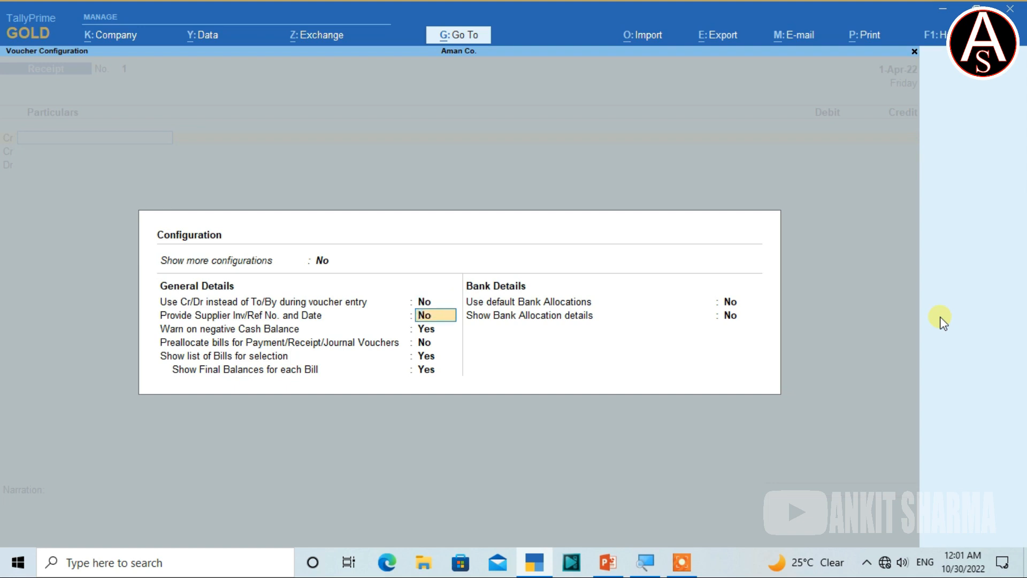
{"action": "key", "text": "ctrl+a"}
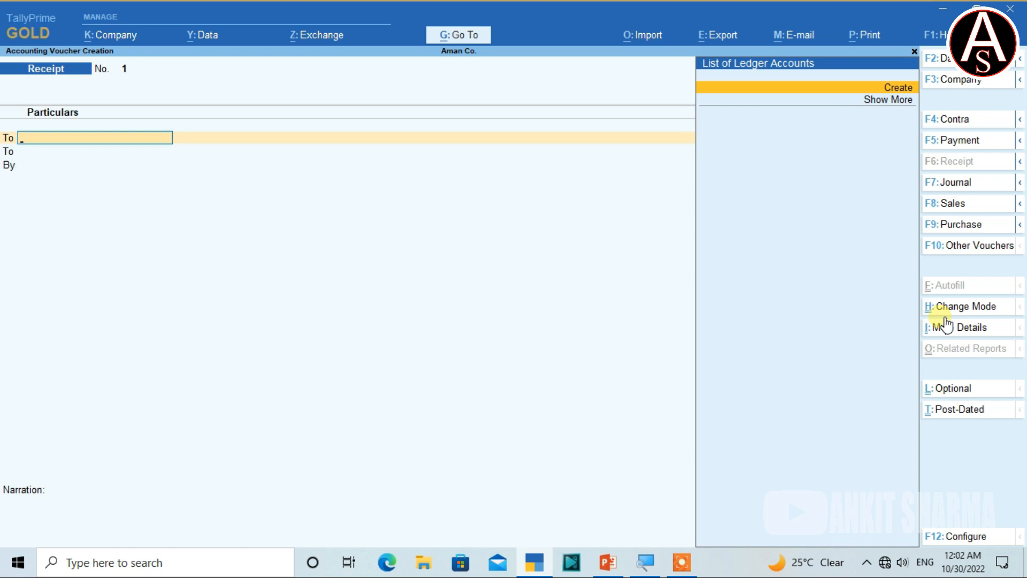
Step: Set Use Cr/Dr instead of To/By during voucher entry back to Yes and save the voucher configuration
{"action": "key", "text": "F12"}
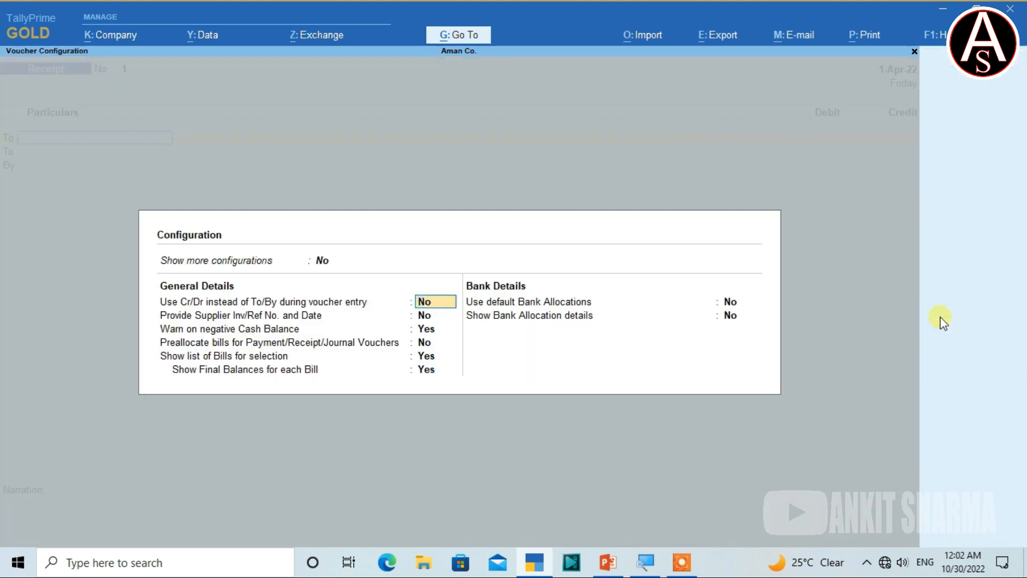
{"action": "type", "text": "y"}
{"action": "key", "text": "Return"}
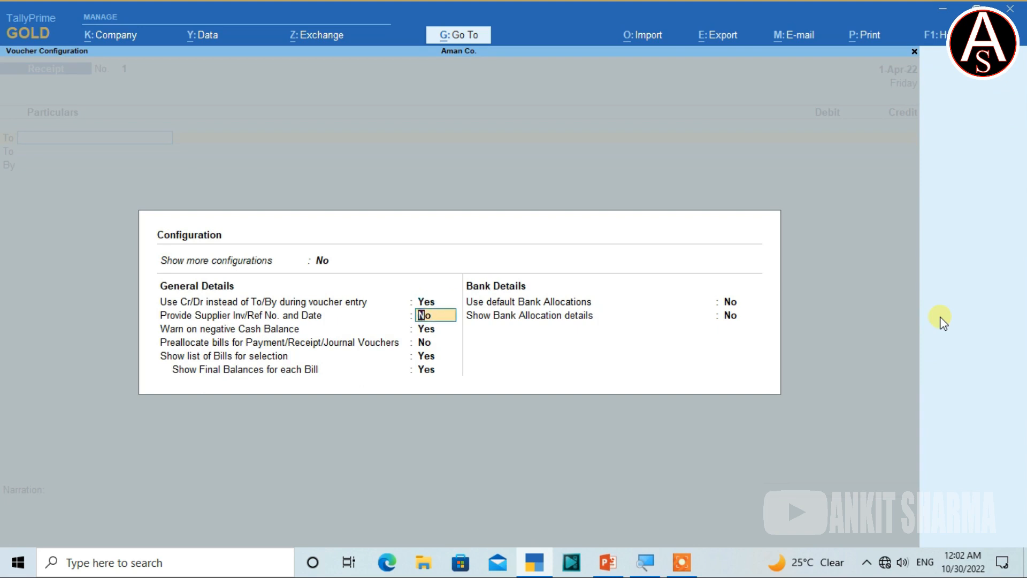
{"action": "key", "text": "ctrl+a"}
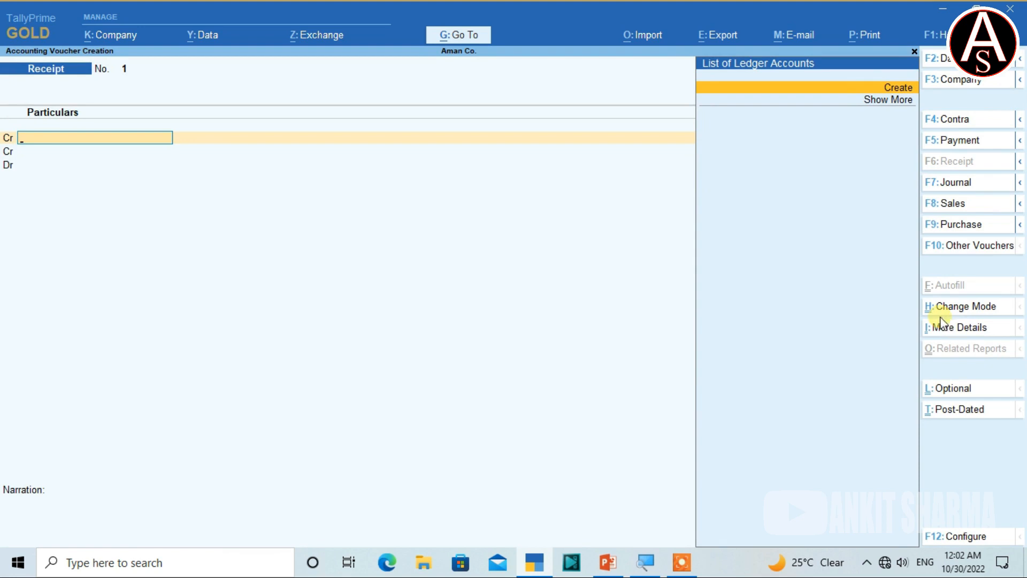
Step: Reopen voucher entry and create the ledger Capital A/c under Capital Account for the receipt voucher's credit line
{"action": "key", "text": "Escape"}
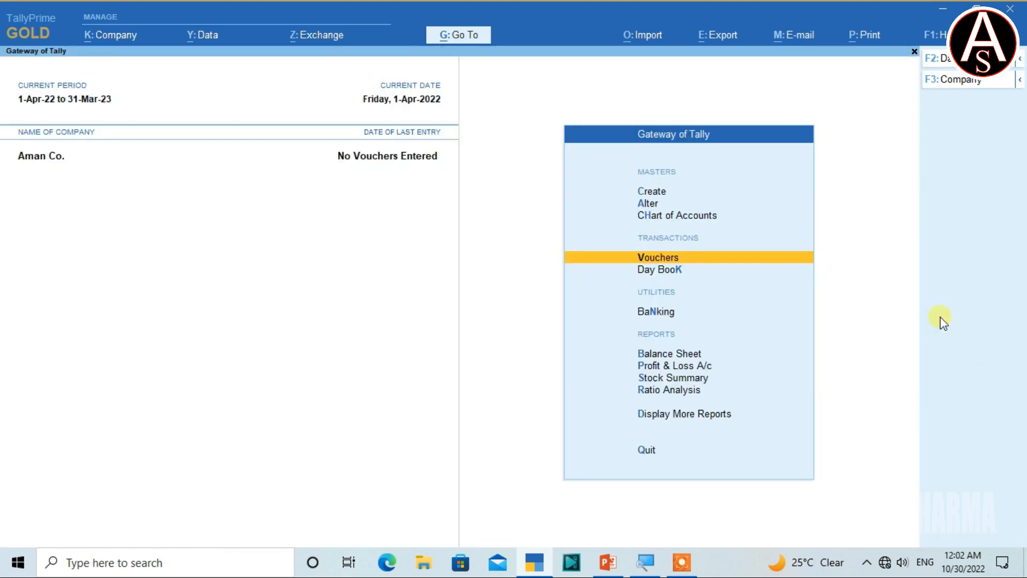
{"action": "key", "text": "Return"}
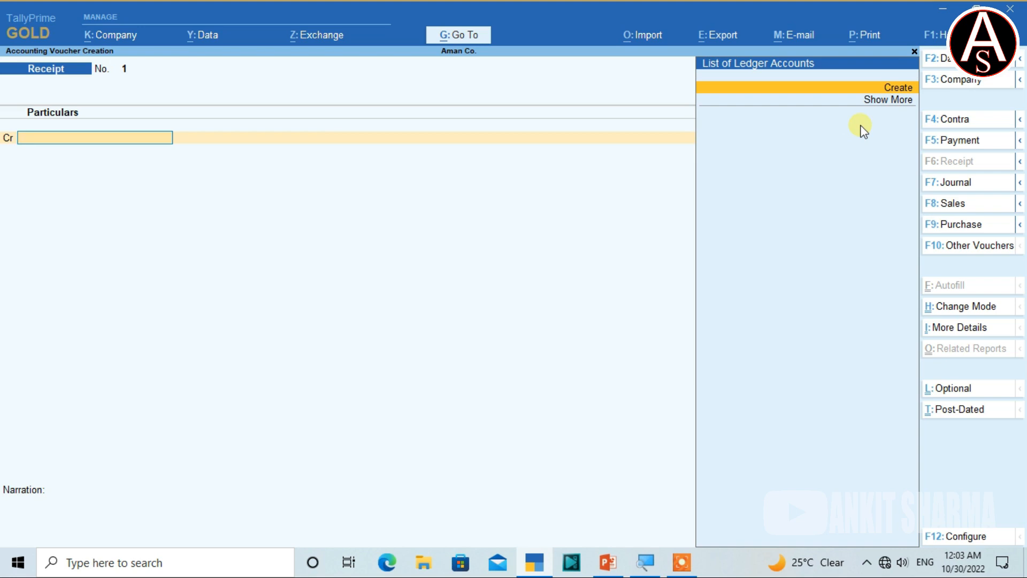
{"action": "key", "text": "Return"}
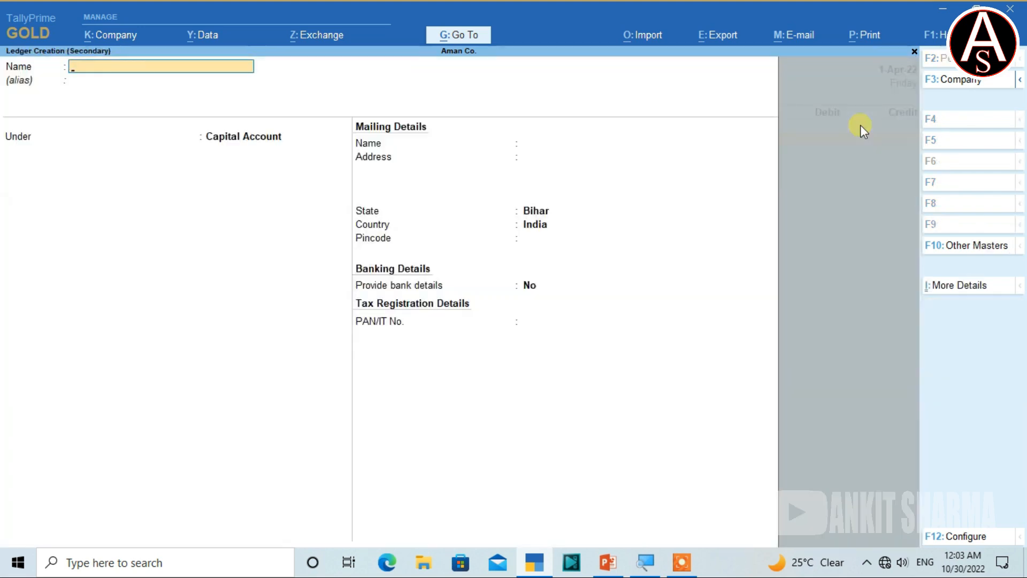
{"action": "type", "text": "Capital A/c"}
{"action": "key", "text": "Return"}
{"action": "key", "text": "Return"}
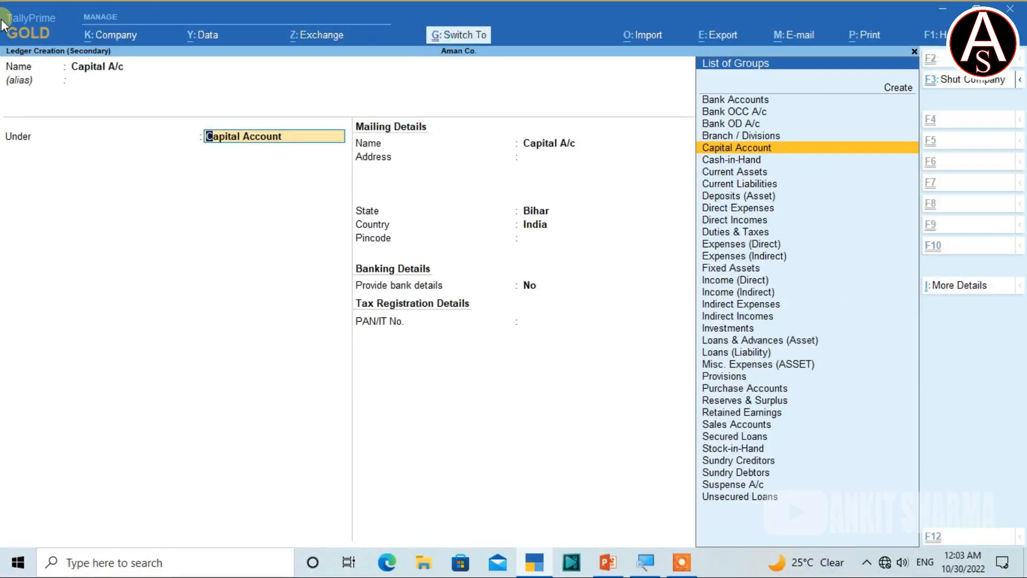
{"action": "key", "text": "ctrl+a"}
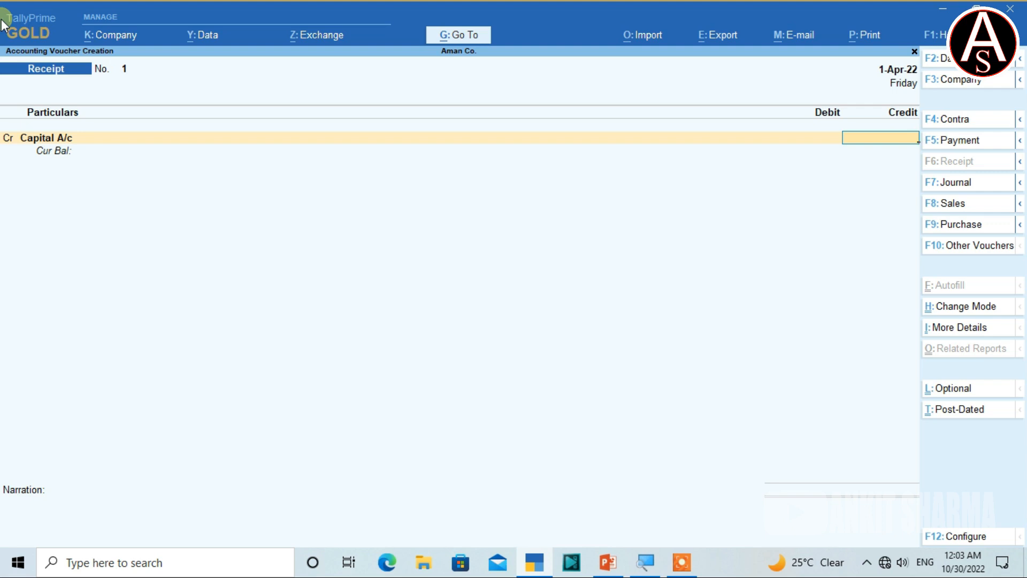
Step: Credit Capital A/c with 5,00,000 and debit Cash with the same amount in the receipt voucher
{"action": "type", "text": "500000"}
{"action": "key", "text": "Return"}
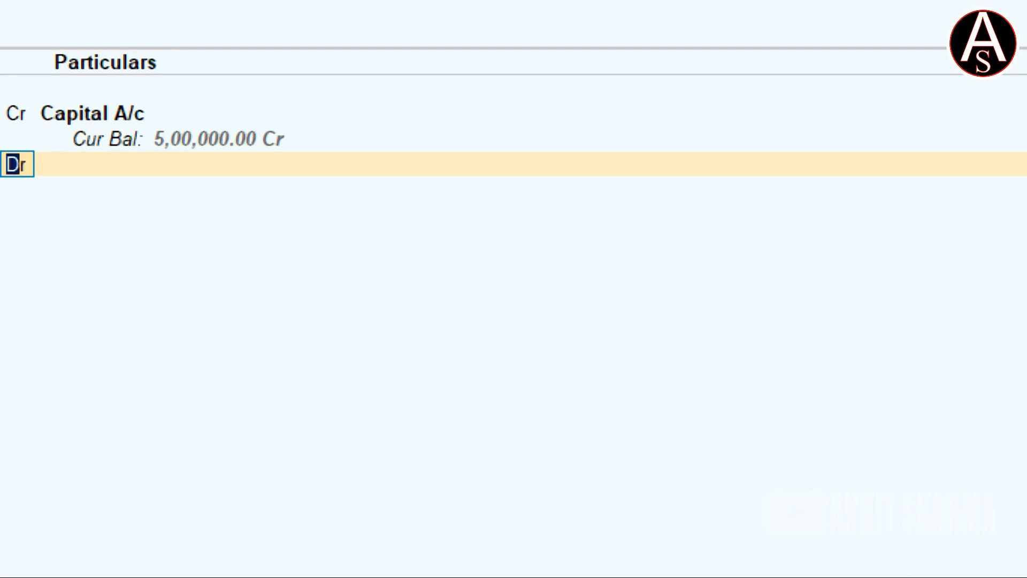
{"action": "key", "text": "Return"}
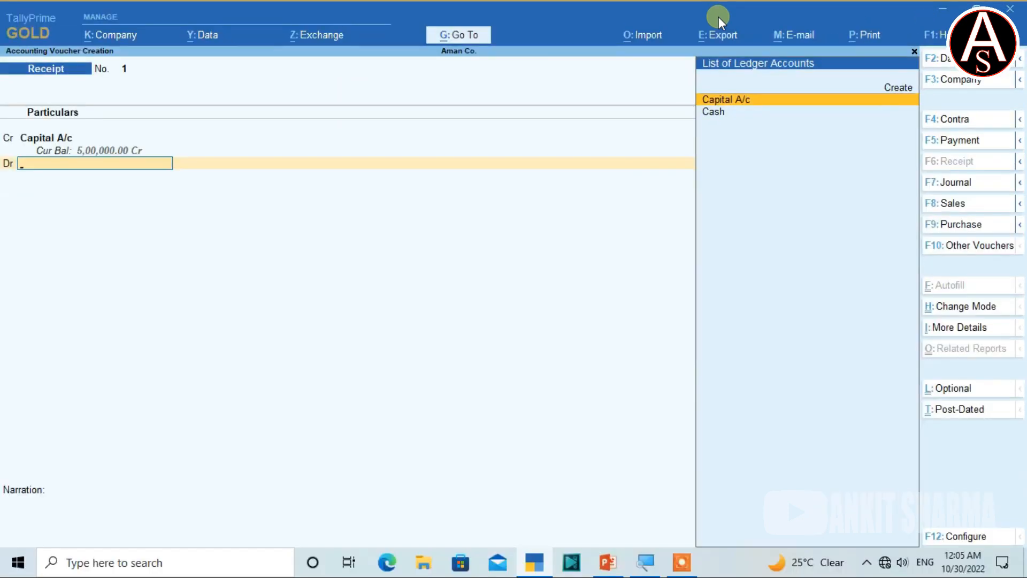
{"action": "key", "text": "Down"}
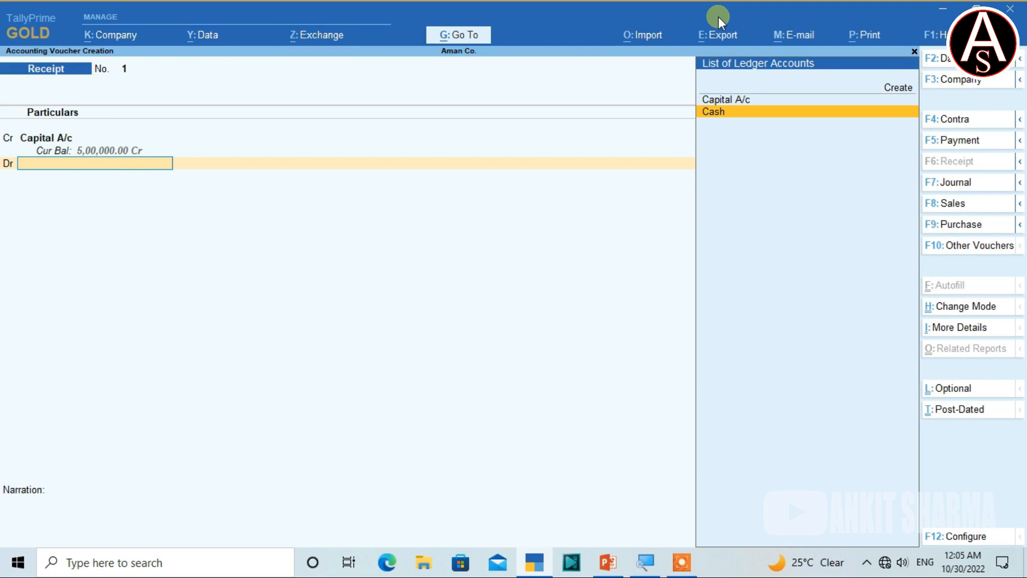
{"action": "key", "text": "Return"}
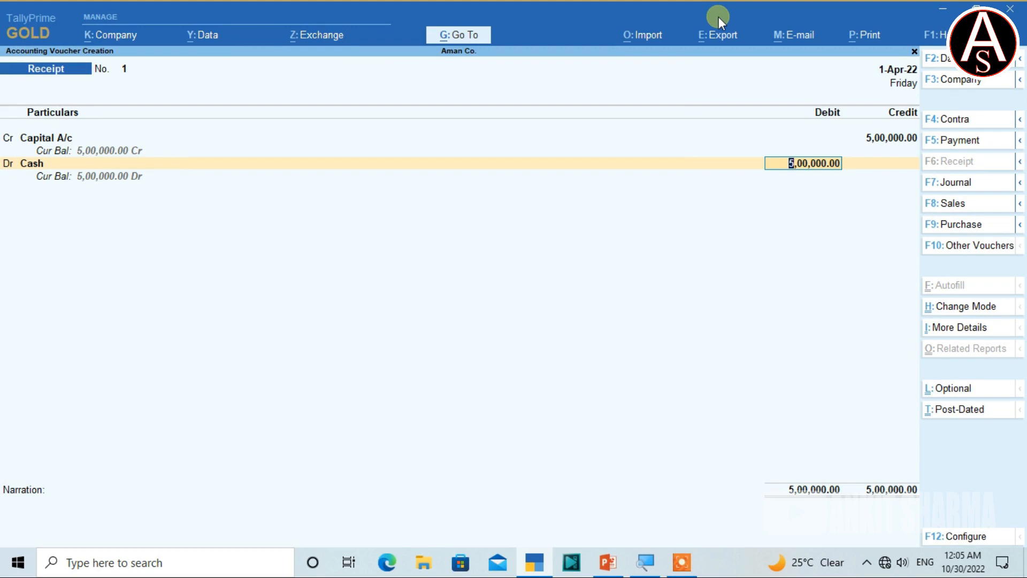
{"action": "key", "text": "Return"}
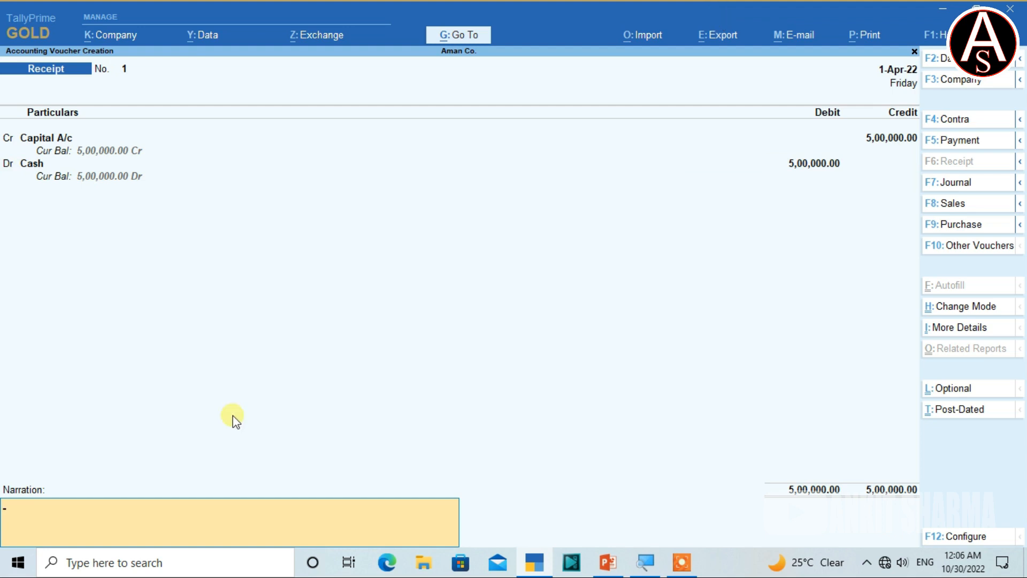
Step: Add the narration "Being Cash Bring Into bussiness." to the receipt voucher and save it
{"action": "type", "text": "Being Cash Bring Into bussiness."}
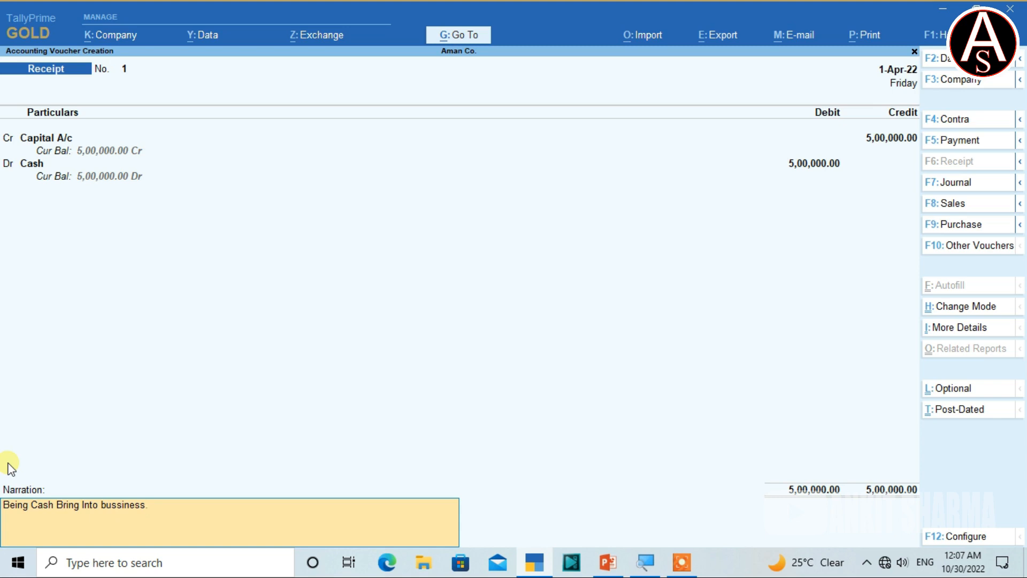
{"action": "key", "text": "Return"}
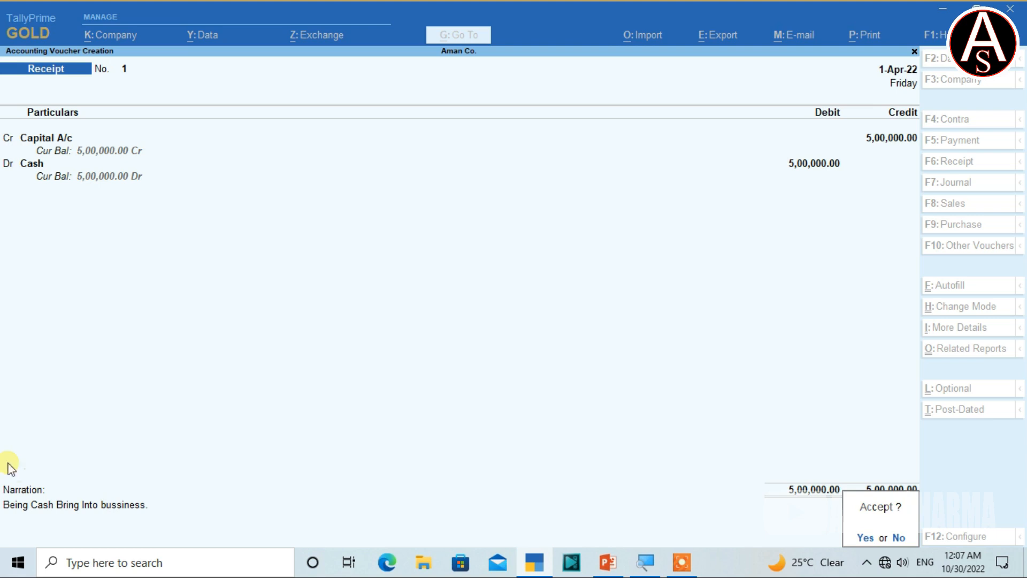
{"action": "key", "text": "y"}
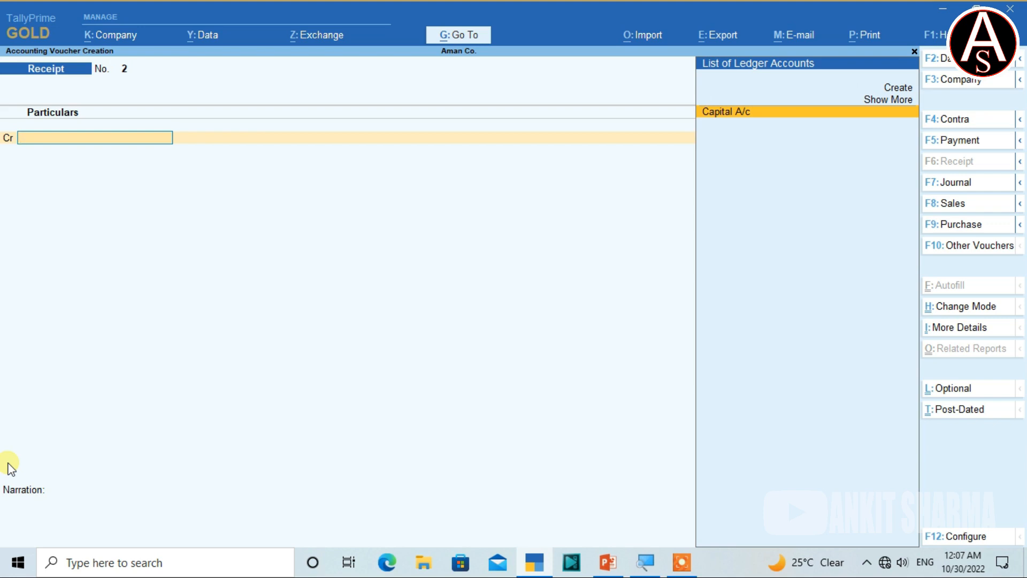
Step: Reopen the saved capital receipt voucher for alteration and review its ledger lines, amounts and narration without saving
{"action": "key", "text": "Page_Up"}
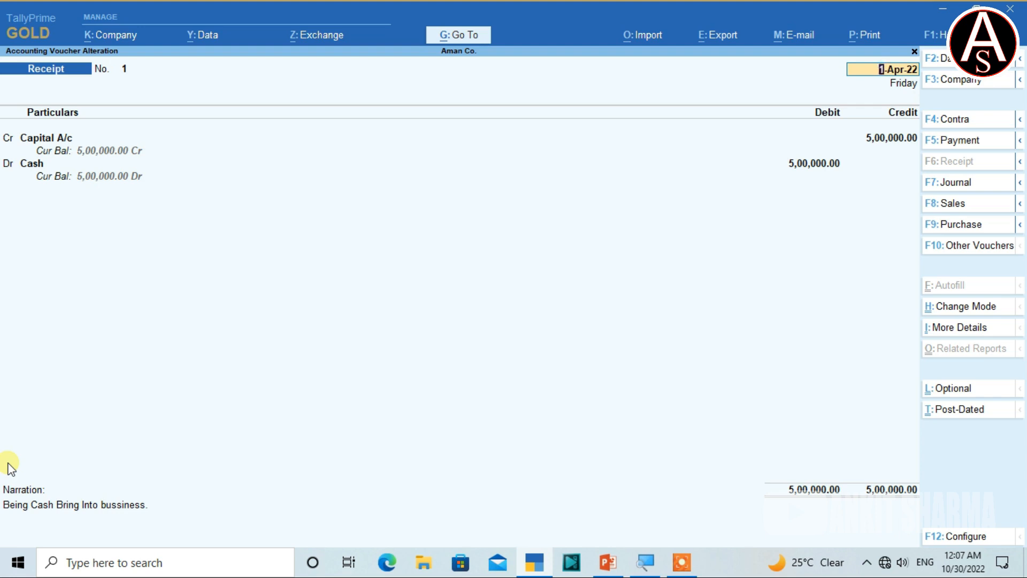
{"action": "key", "text": "Page_Down"}
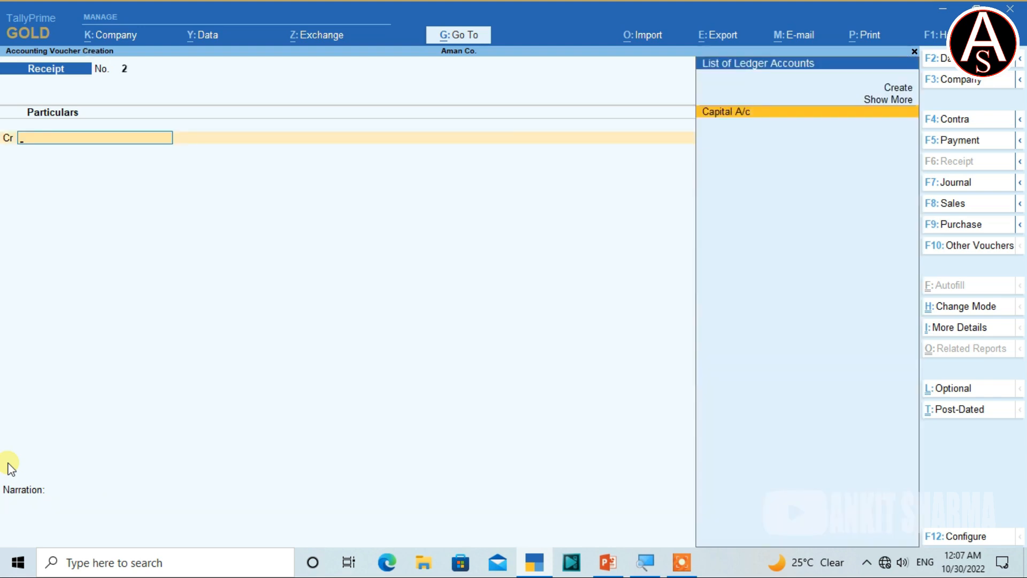
{"action": "key", "text": "Page_Up"}
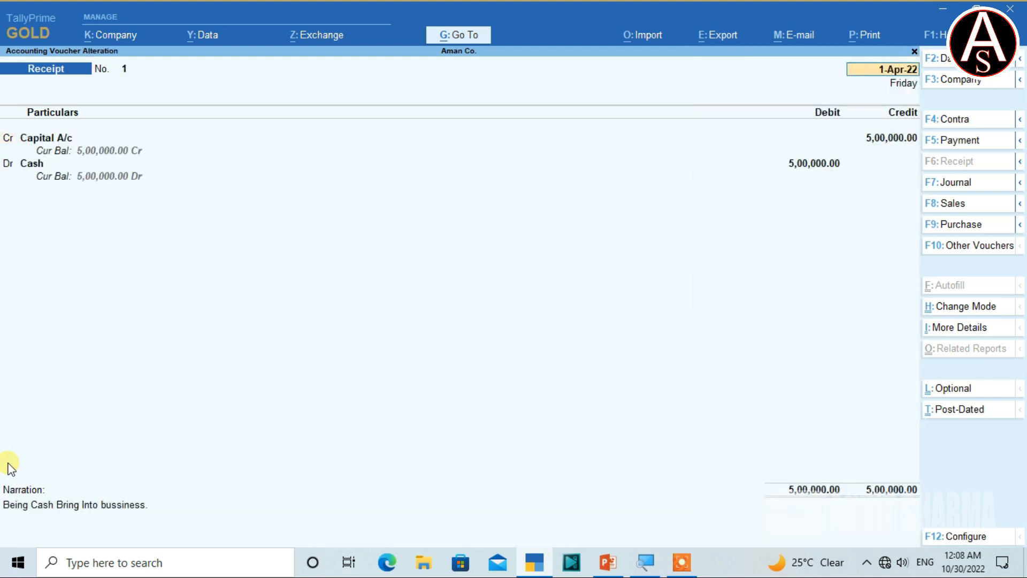
{"action": "key", "text": "Return"}
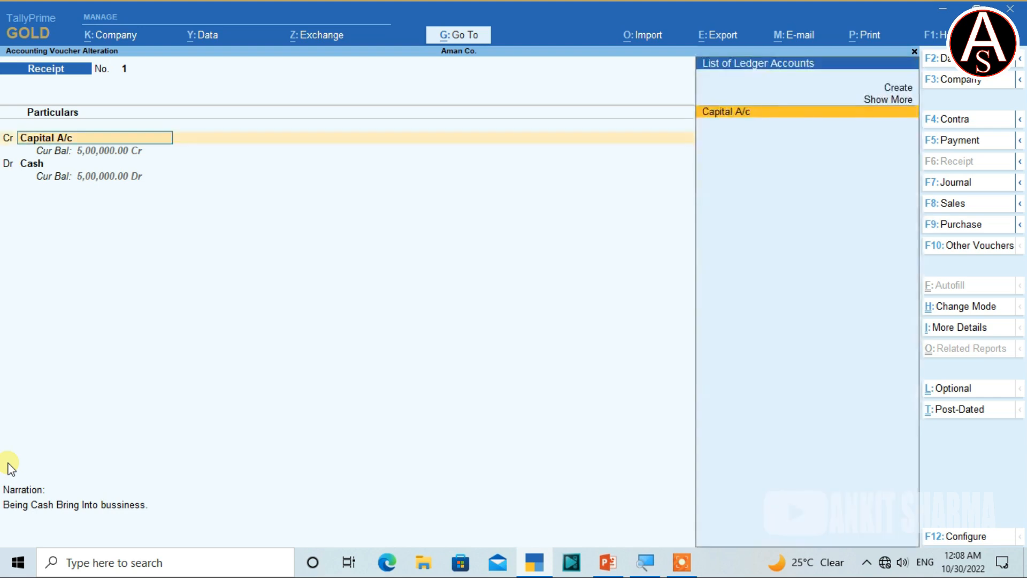
{"action": "key", "text": "Return"}
{"action": "key", "text": "Return"}
{"action": "key", "text": "Return"}
{"action": "key", "text": "Return"}
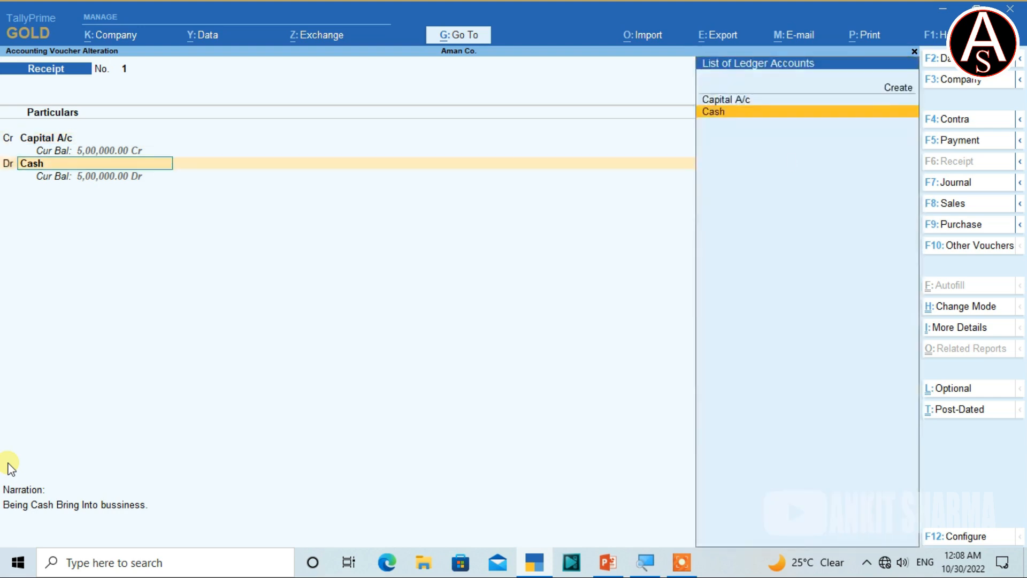
{"action": "key", "text": "Return"}
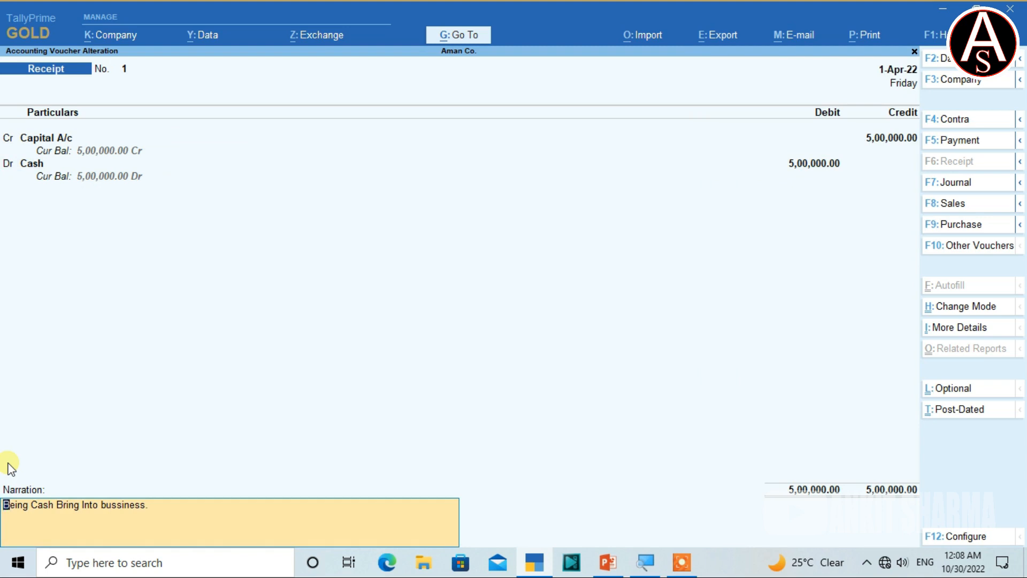
{"action": "key", "text": "Return"}
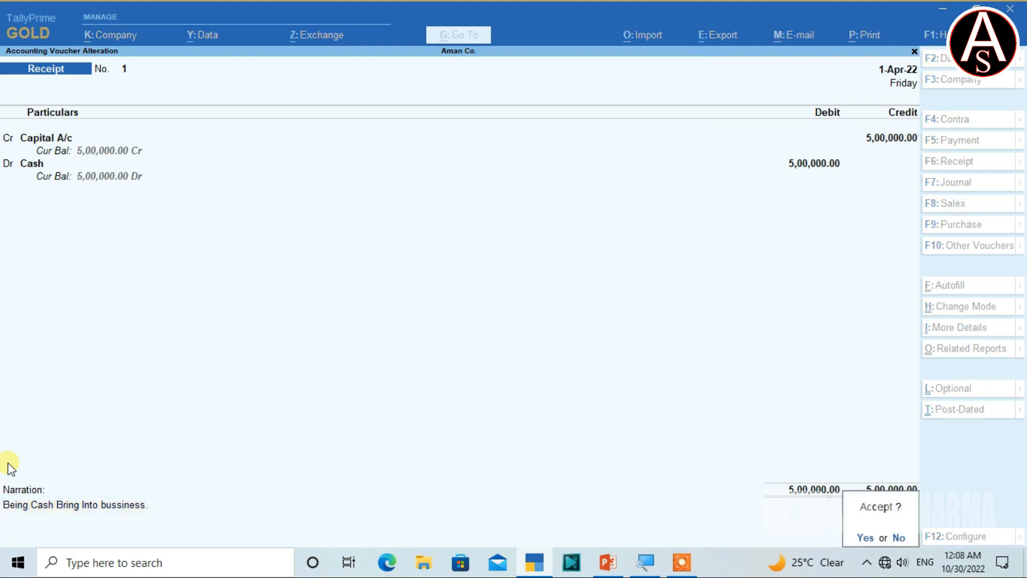
{"action": "key", "text": "Escape"}
{"action": "key", "text": "BackSpace"}
{"action": "key", "text": "BackSpace"}
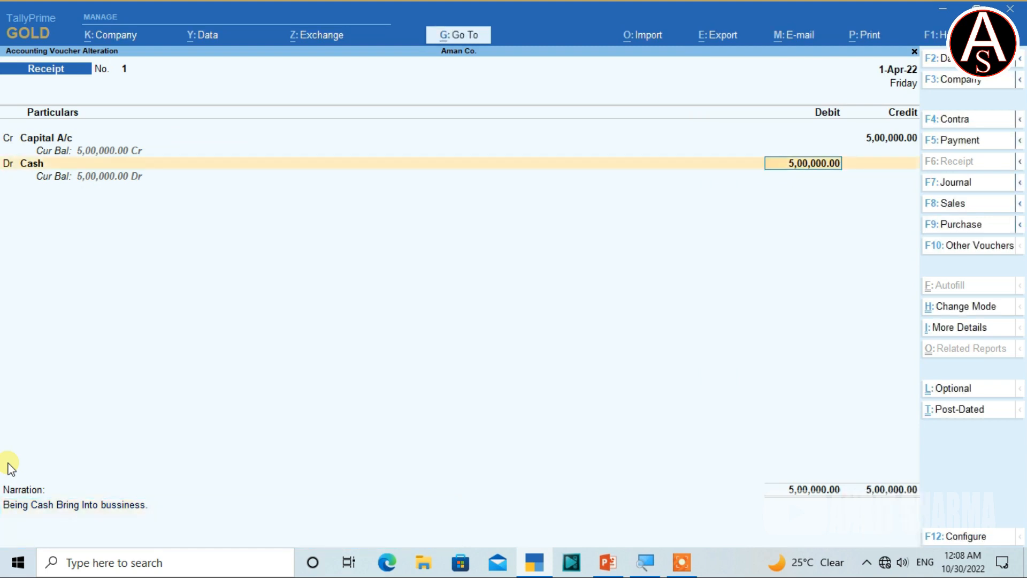
{"action": "key", "text": "BackSpace"}
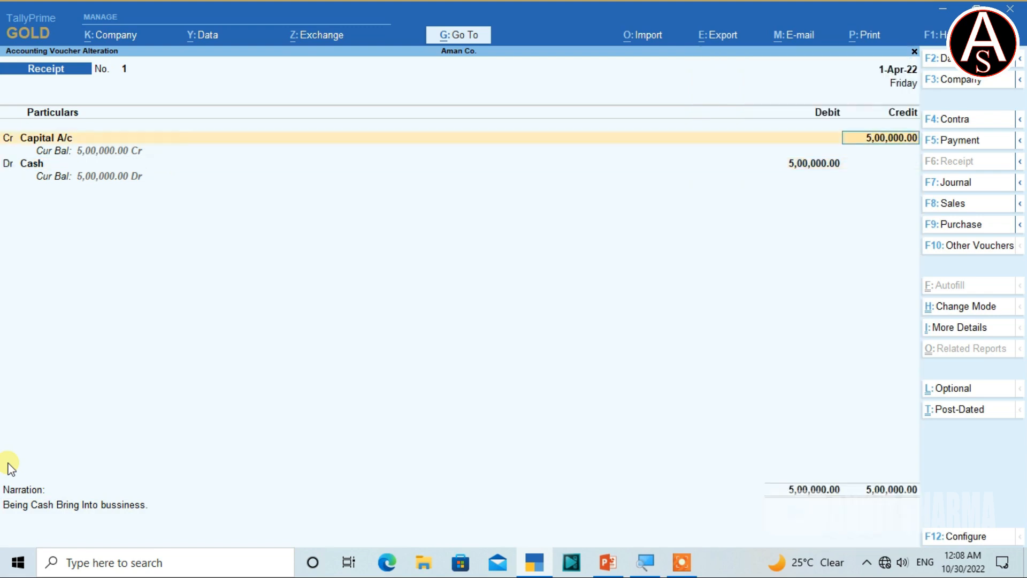
{"action": "key", "text": "BackSpace"}
{"action": "key", "text": "Return"}
{"action": "key", "text": "alt"}
{"action": "key", "text": "alt+d"}
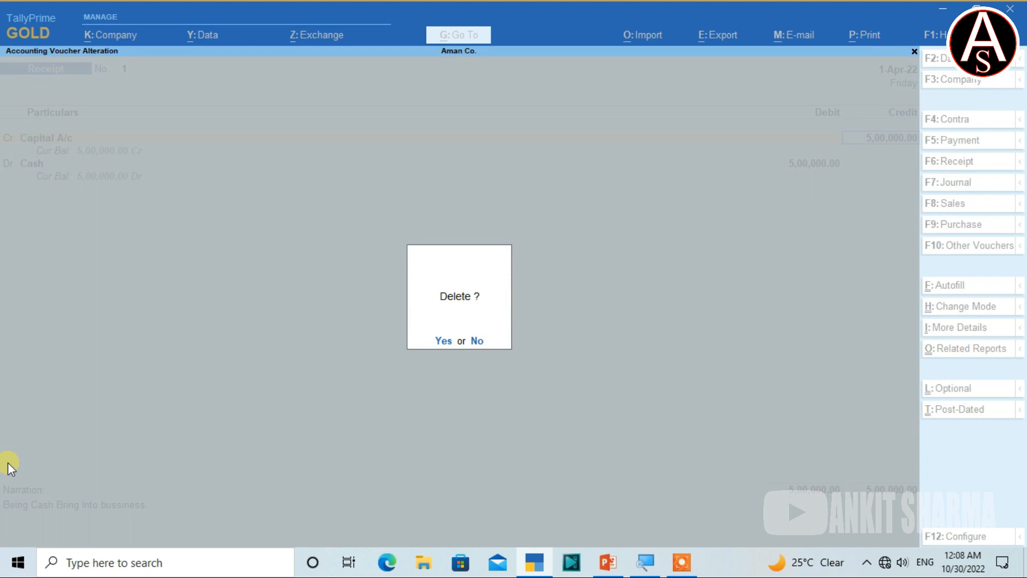
{"action": "key", "text": "n"}
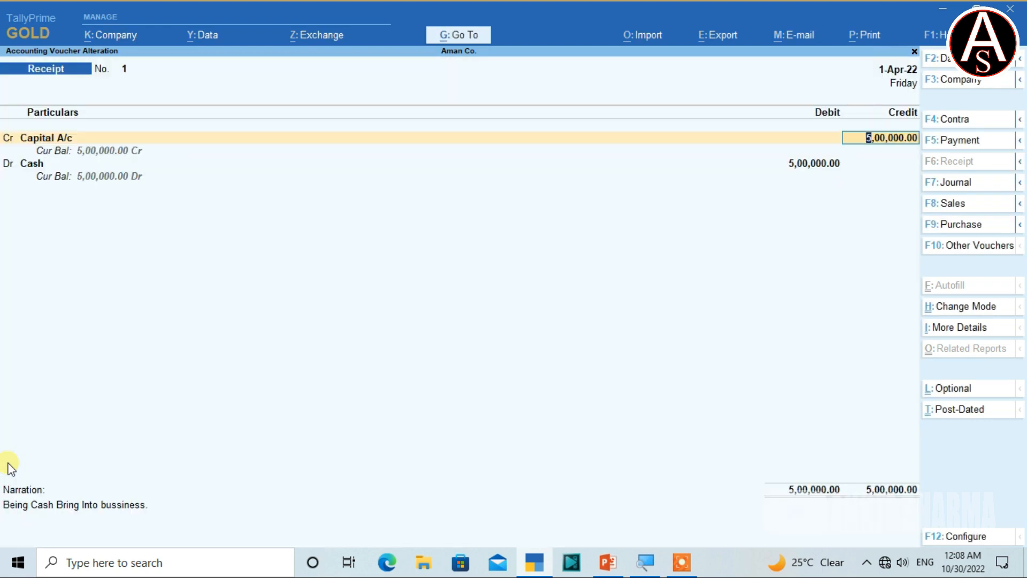
Step: Set the capital receipt voucher's date to 30-Oct-22 and save the altered voucher
{"action": "left_click", "coordinate": [902, 70]}
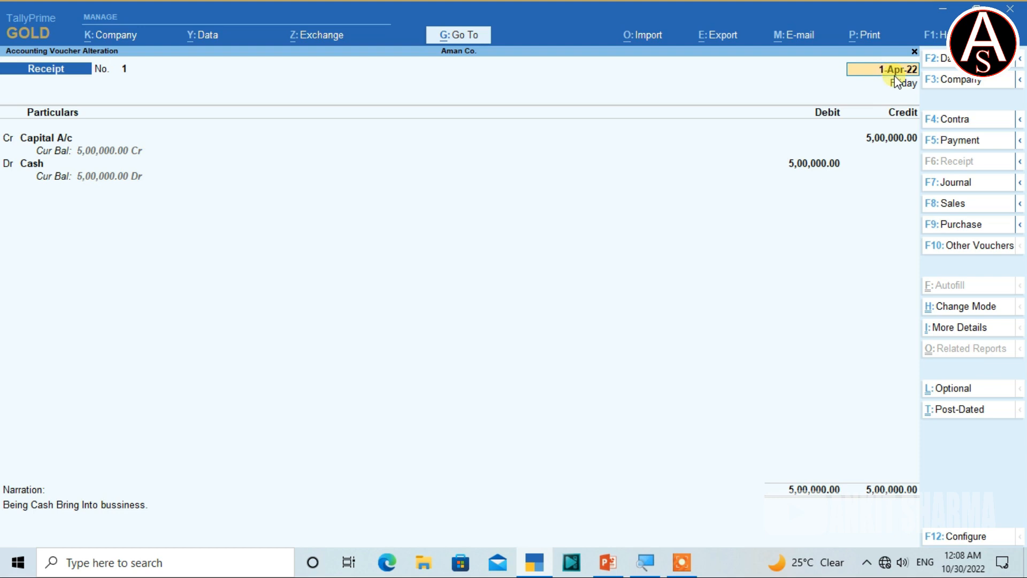
{"action": "type", "text": "30/10/22"}
{"action": "key", "text": "Return"}
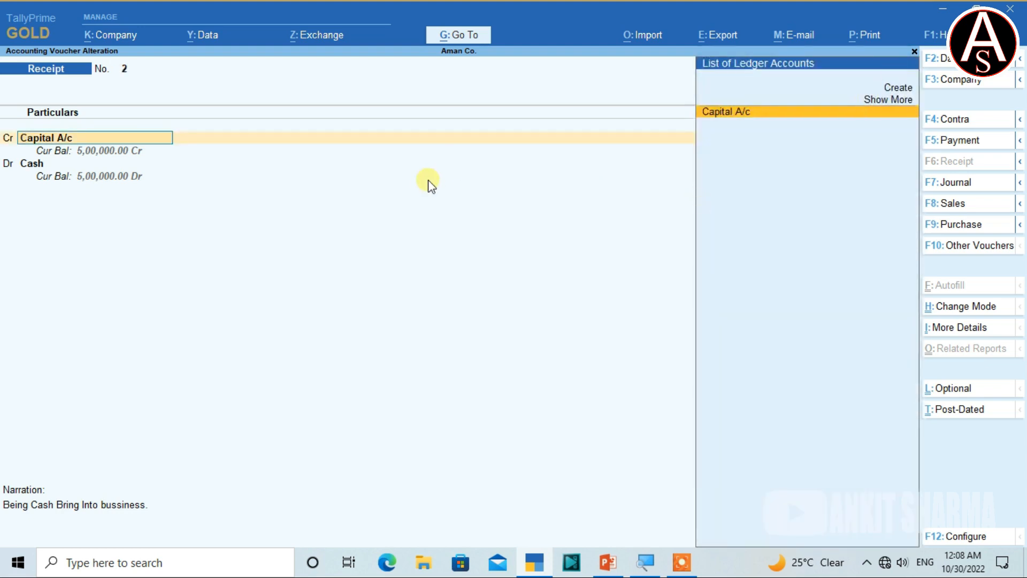
{"action": "key", "text": "Return"}
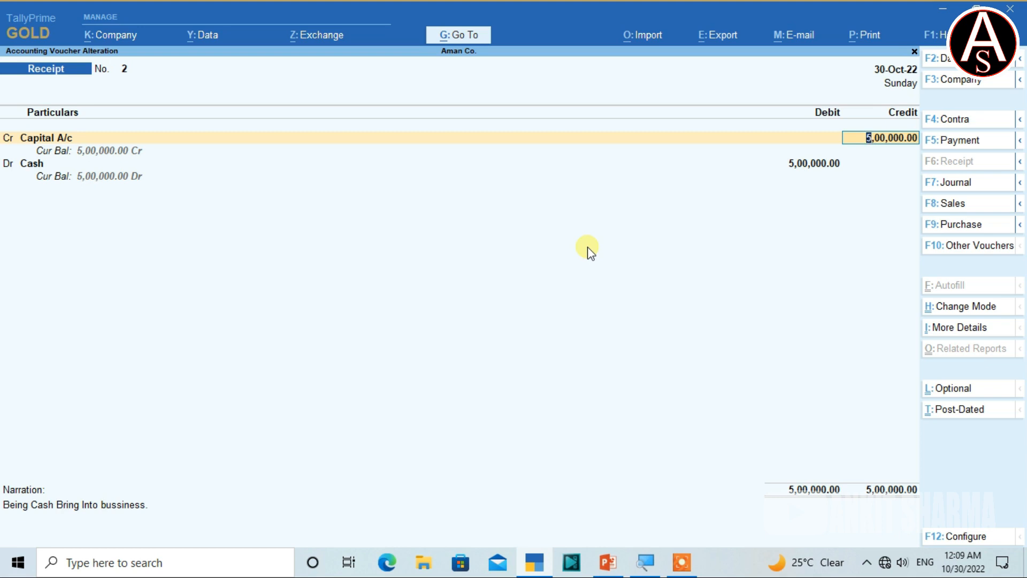
{"action": "key", "text": "ctrl+a"}
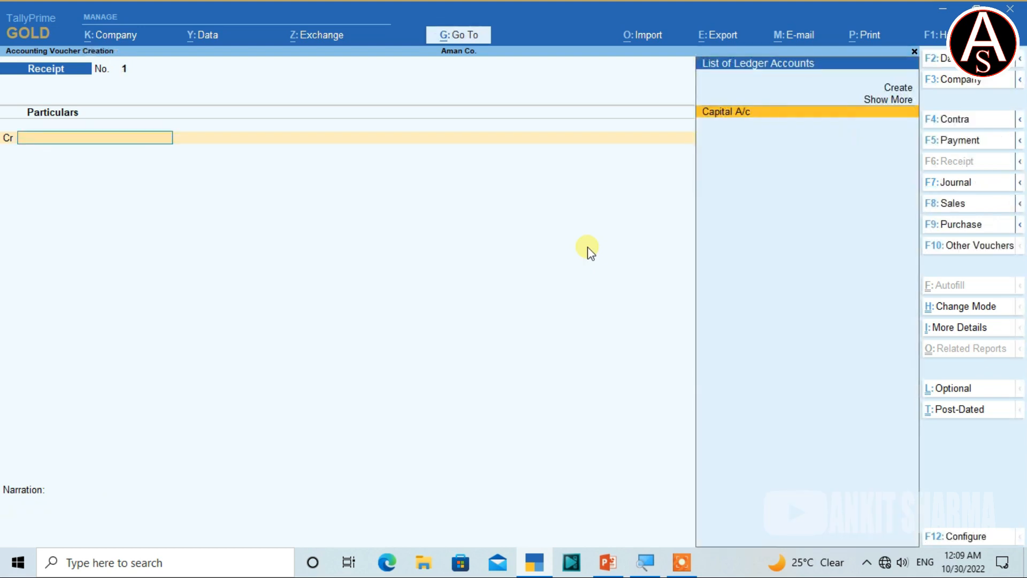